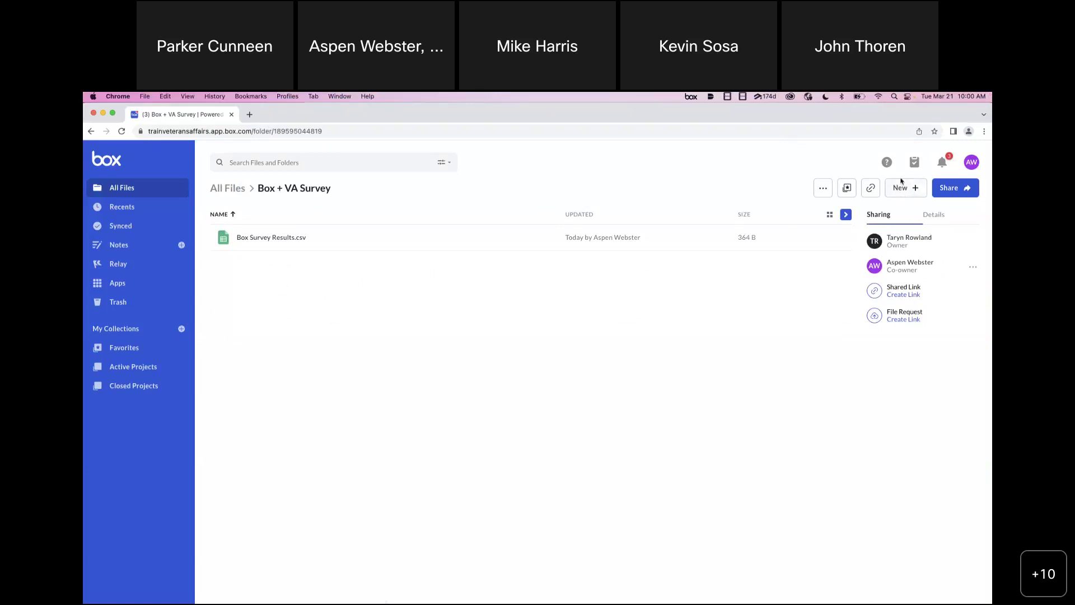
- Create a new folder named 'Survey Results For External Sharing', correcting the typos in its name
left_click(910, 187)
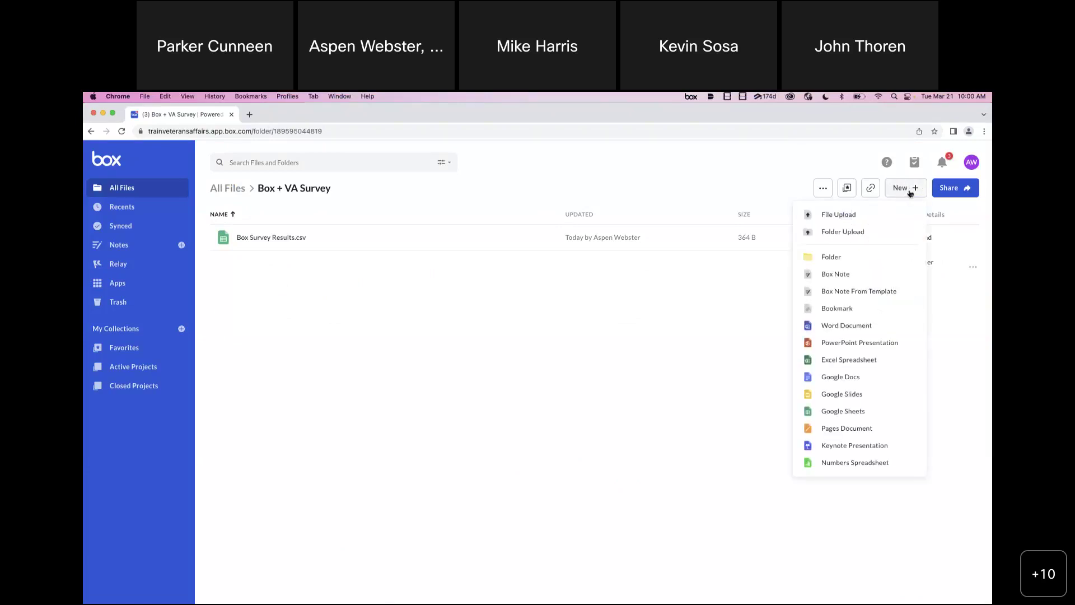
left_click(842, 257)
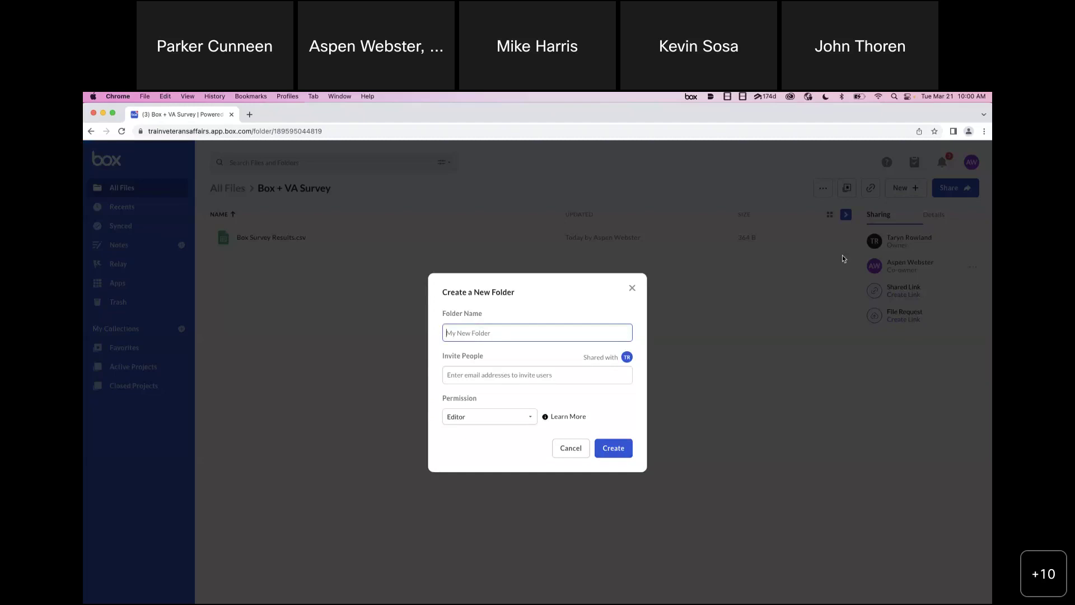
type("For external s")
key("BackSpace")
key("BackSpace")
key("BackSpace")
key("BackSpace")
key("BackSpace")
key("BackSpace")
key("BackSpace")
key("BackSpace")
key("BackSpace")
key("BackSpace")
key("BackSpace")
key("BackSpace")
key("BackSpace")
key("BackSpace")
type("Sruvey Resutlts For External Sharing")
left_click(456, 334)
key("BackSpace")
key("BackSpace")
type("ur")
left_click(613, 451)
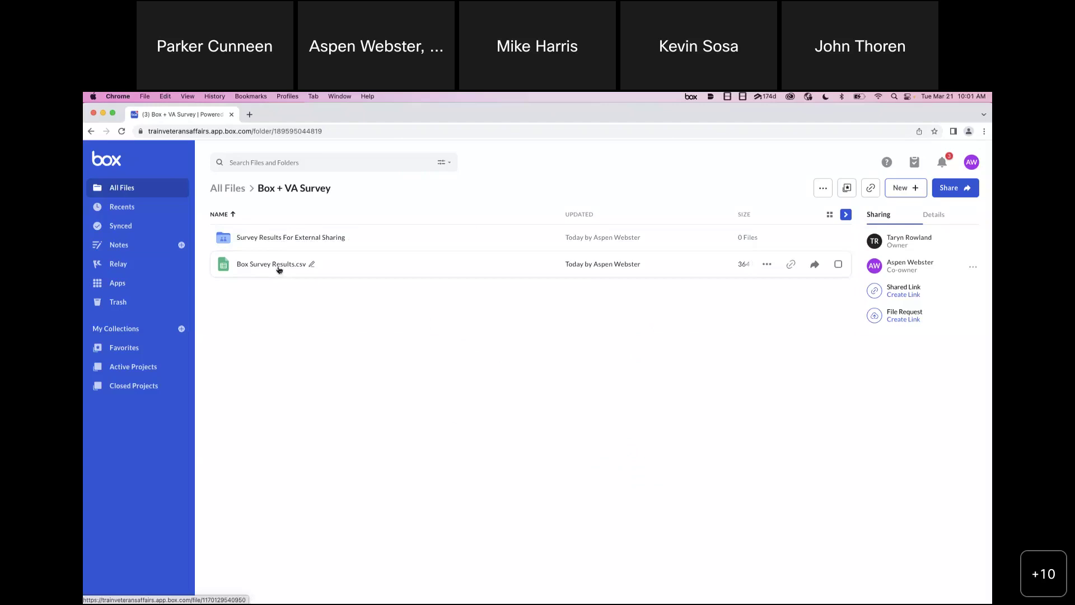
- Open the new folder and add two suggested people as invitees in its Share dialog
left_click(298, 237)
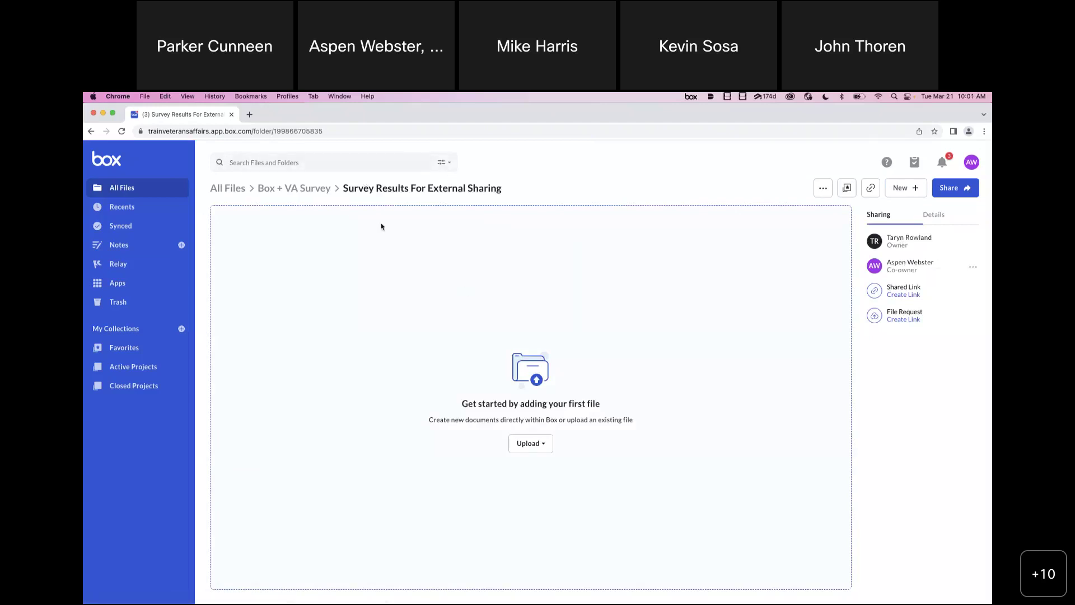
left_click(959, 190)
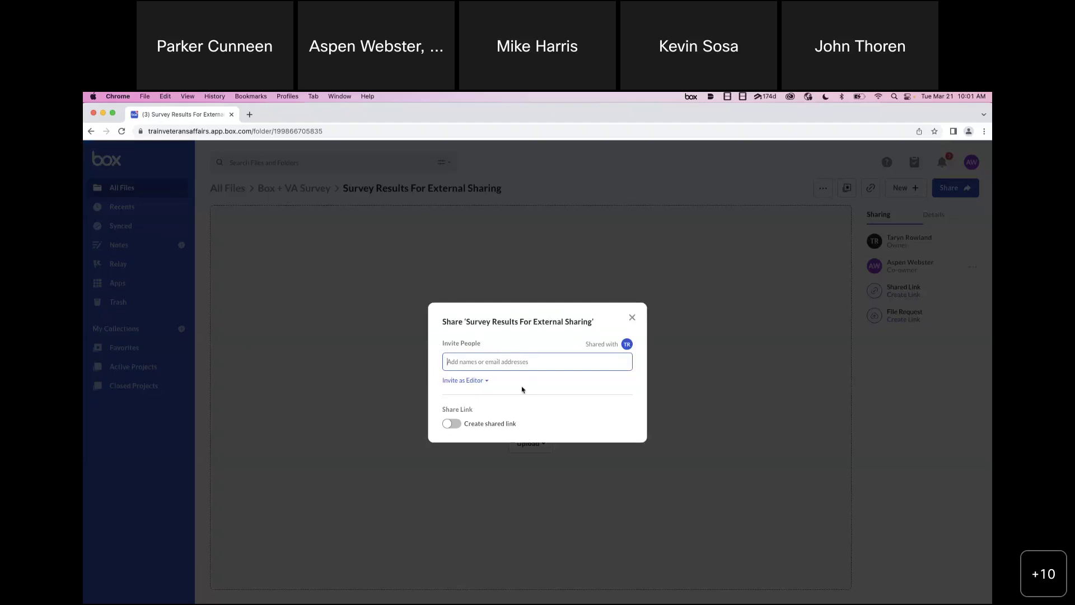
type("maya")
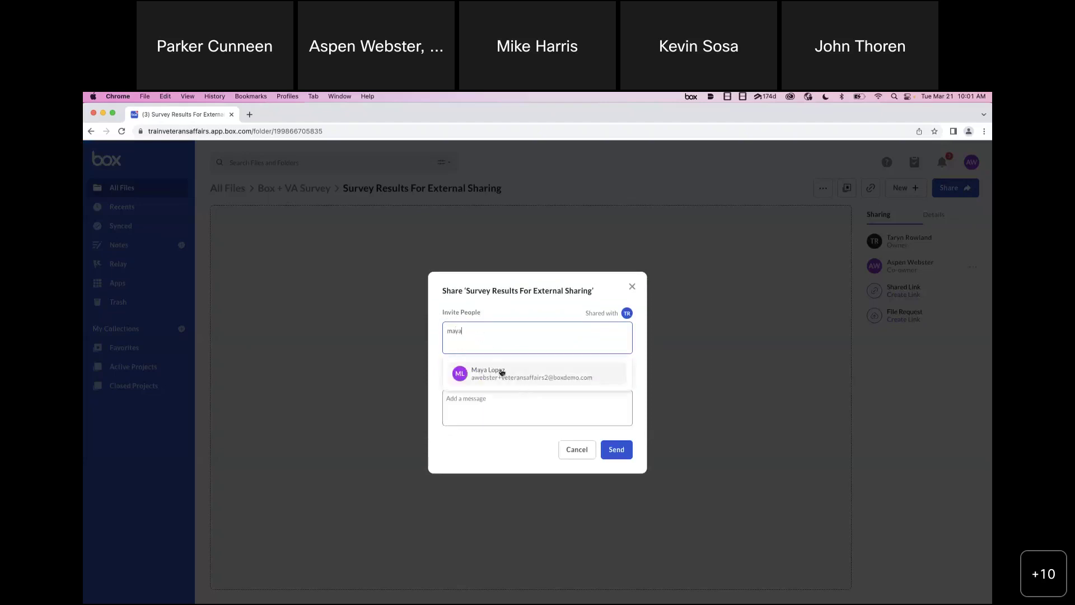
left_click(502, 372)
type("ka")
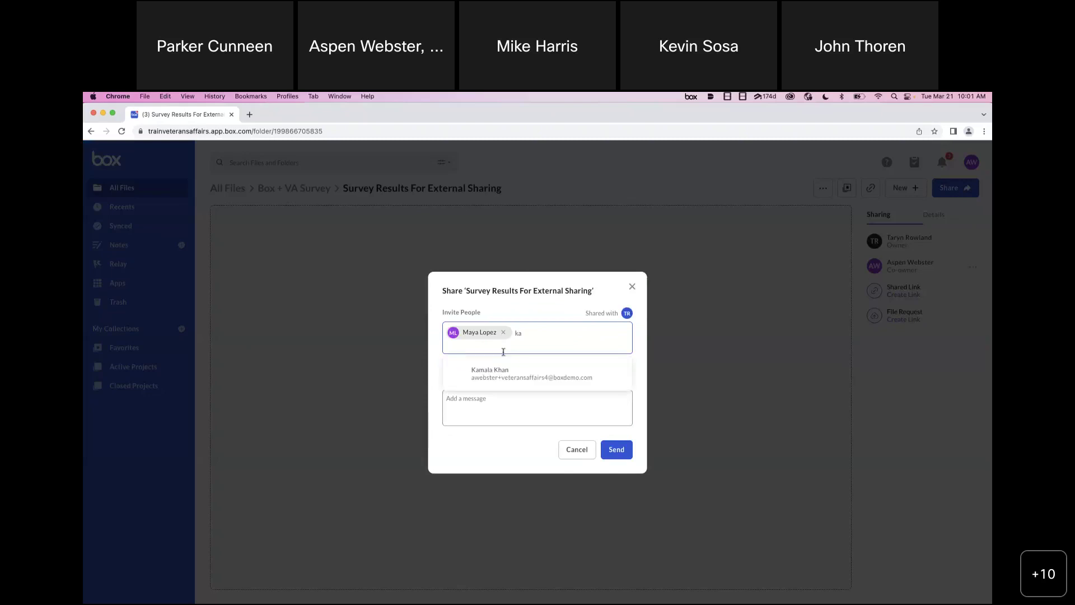
left_click(502, 374)
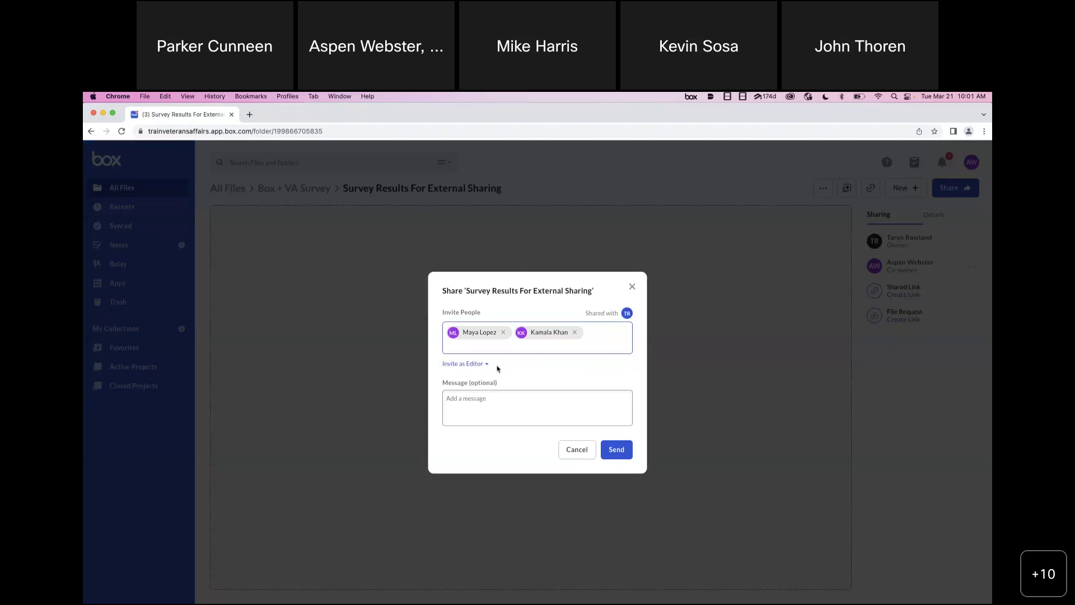
- Change the invite permission from Editor to Viewer and send both invitations
left_click(487, 367)
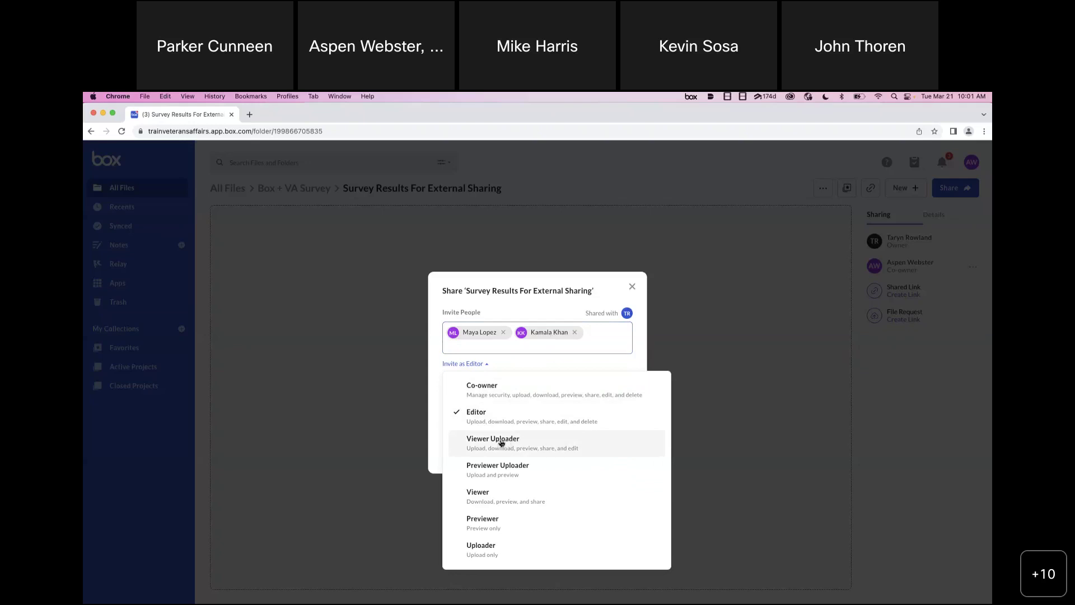
left_click(487, 493)
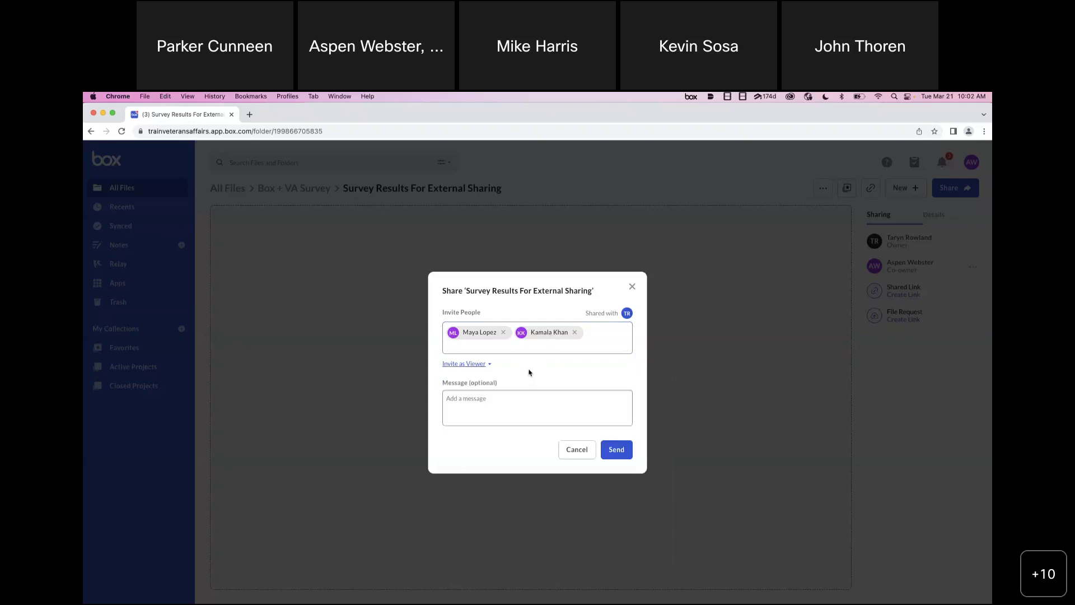
left_click(488, 364)
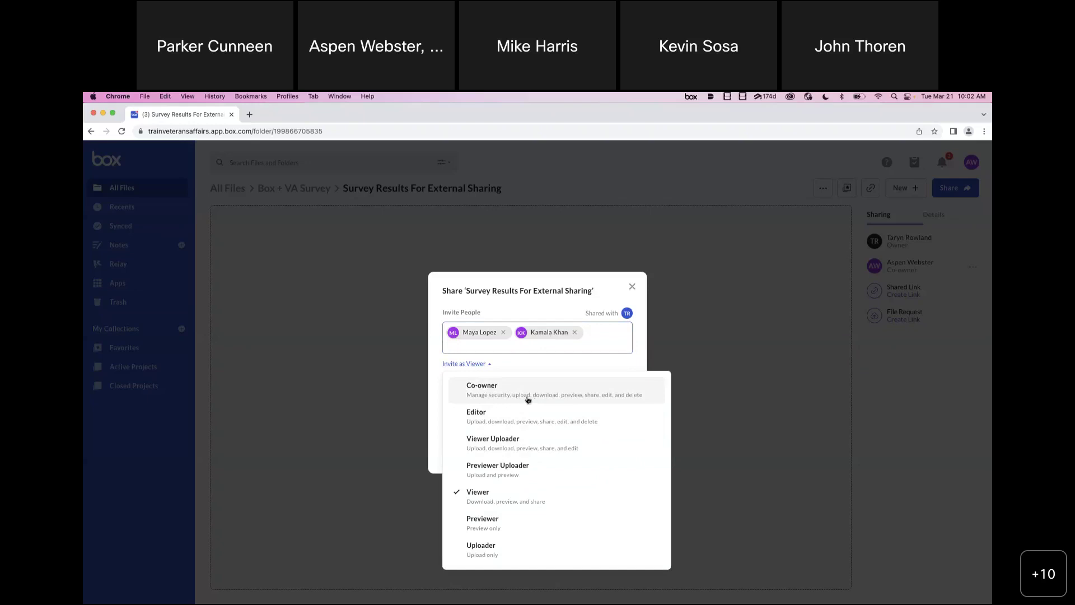
left_click(535, 363)
left_click(616, 457)
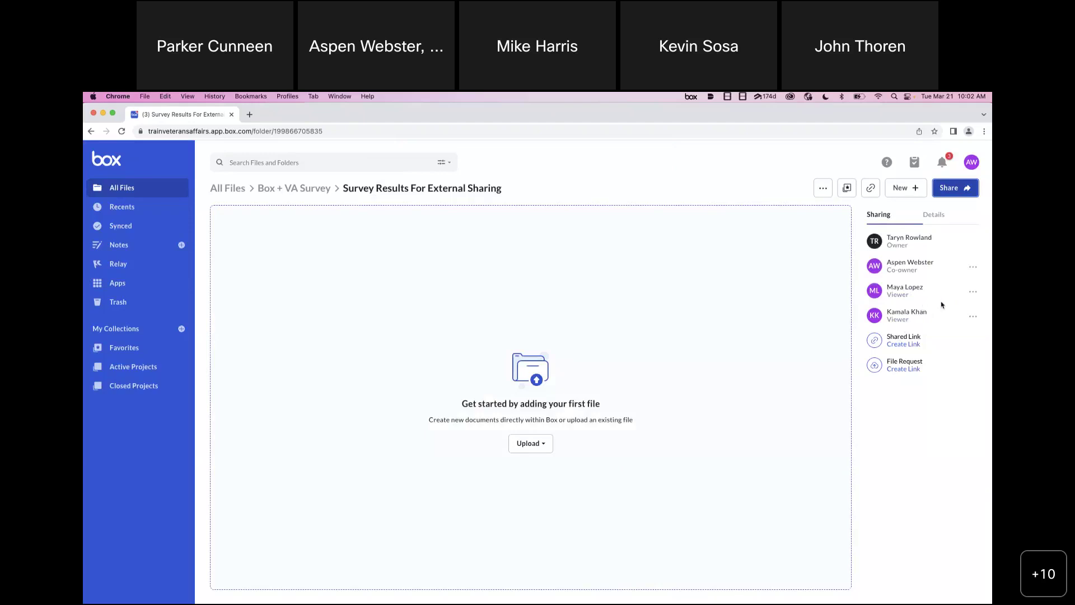
- Make the first collaborator a Viewer Uploader, remove the second, and return to Box + VA Survey
left_click(975, 293)
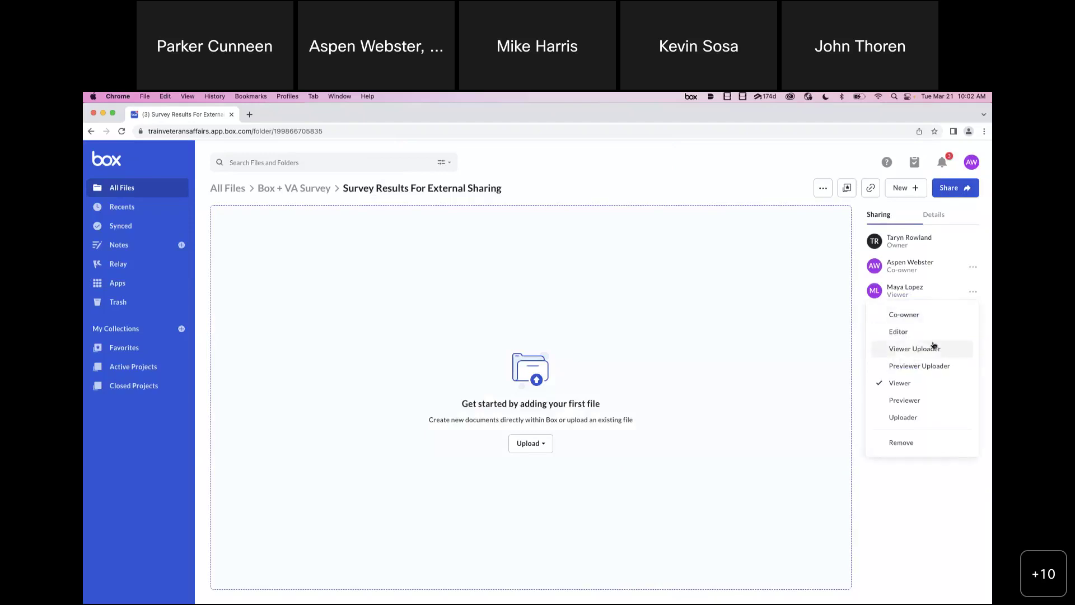
left_click(916, 351)
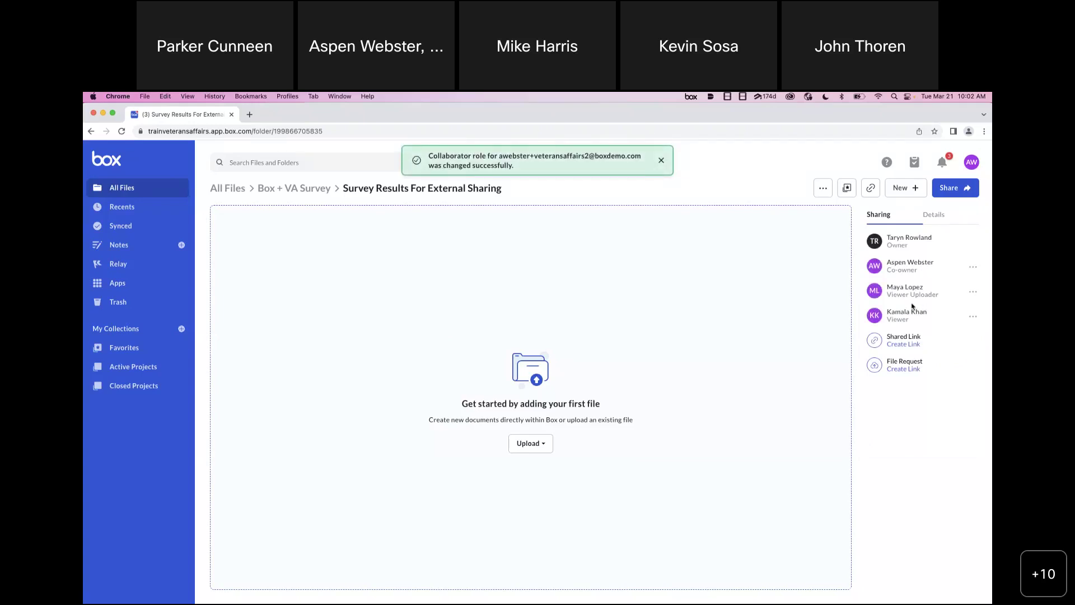
left_click(973, 316)
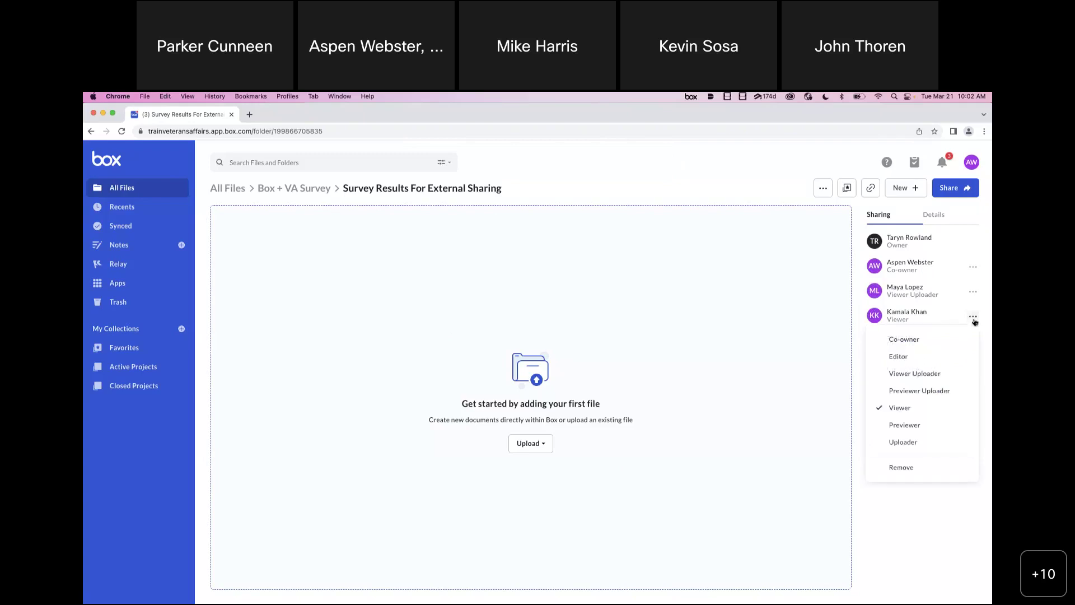
left_click(915, 467)
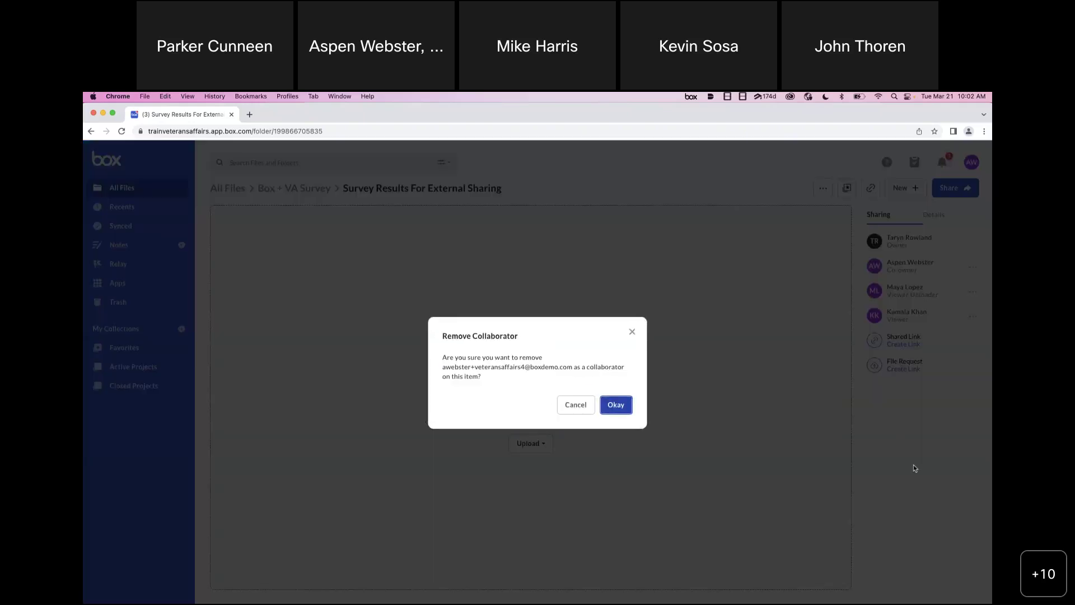
left_click(617, 408)
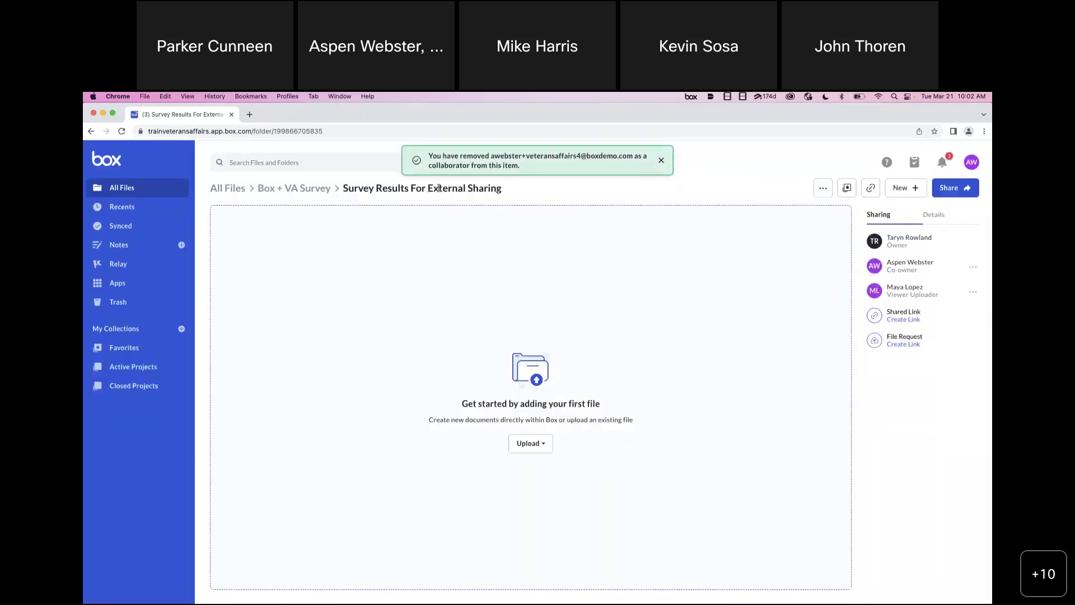
left_click(317, 188)
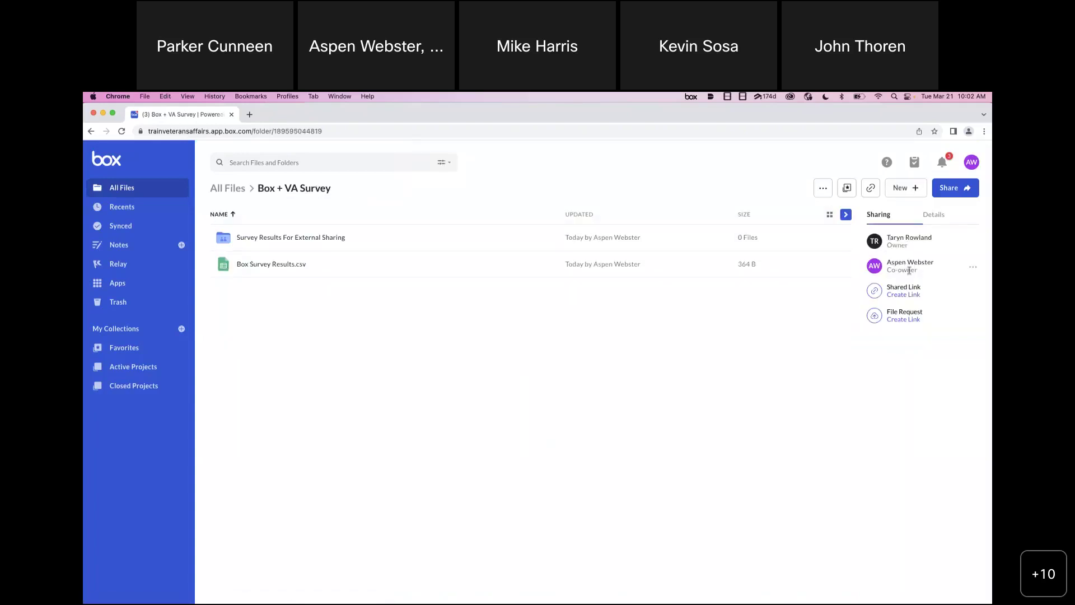
- Open the still-empty Survey Results For External Sharing folder from Box + VA Survey
left_click(327, 238)
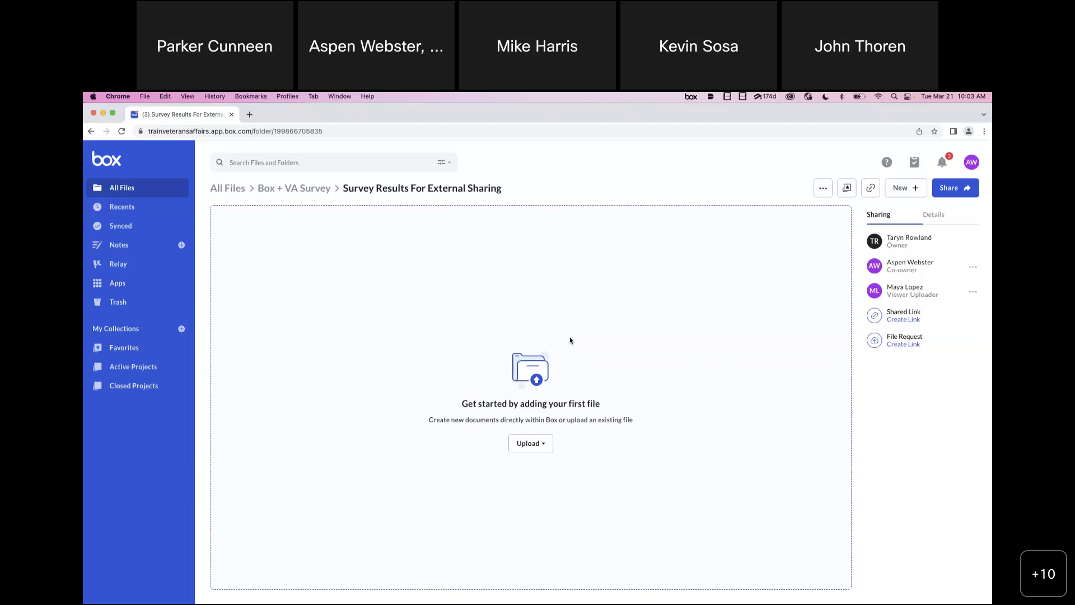
- Invite an external collaborator's e-mail address to the folder with Editor permission
left_click(968, 194)
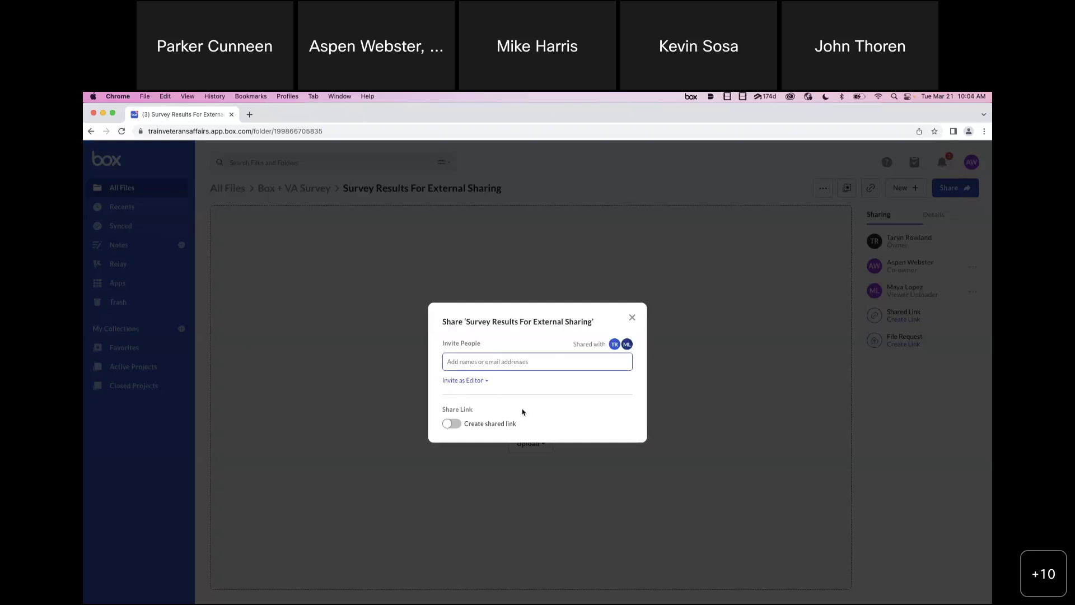
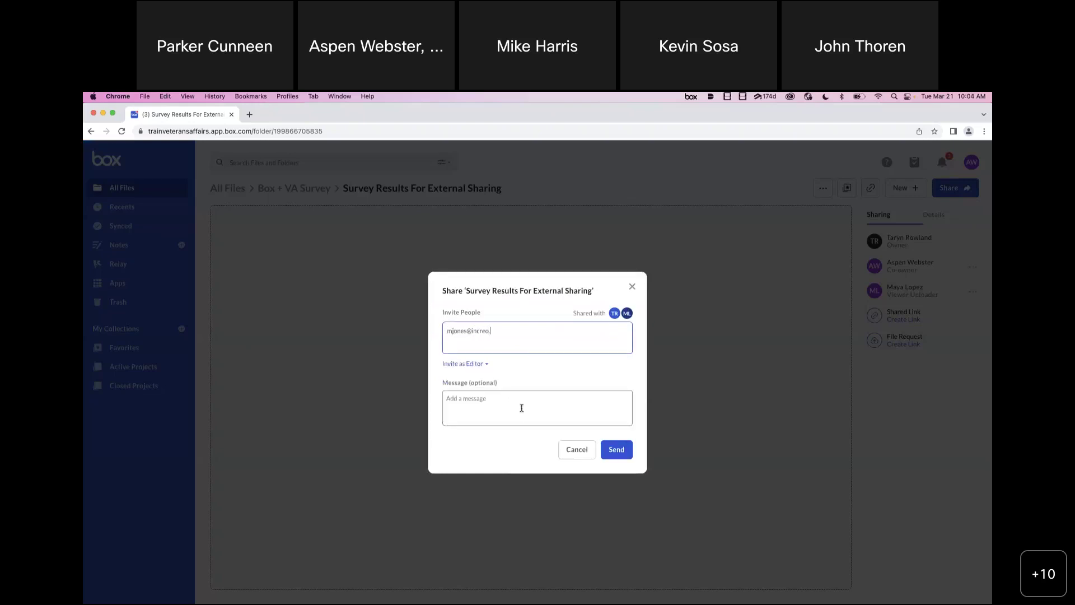
key("Return")
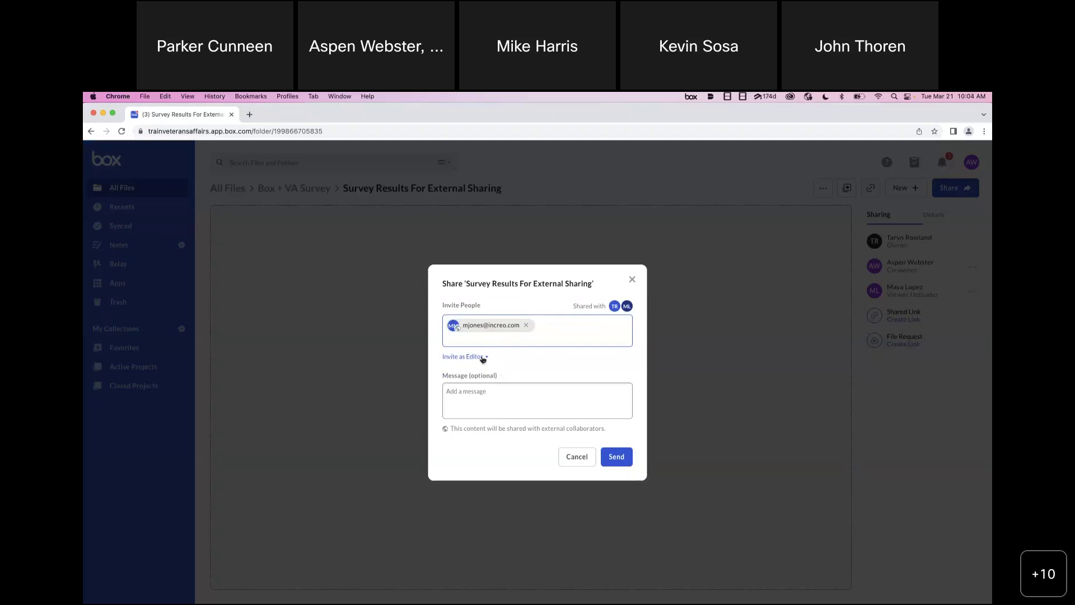
left_click(482, 357)
left_click(598, 335)
left_click(622, 456)
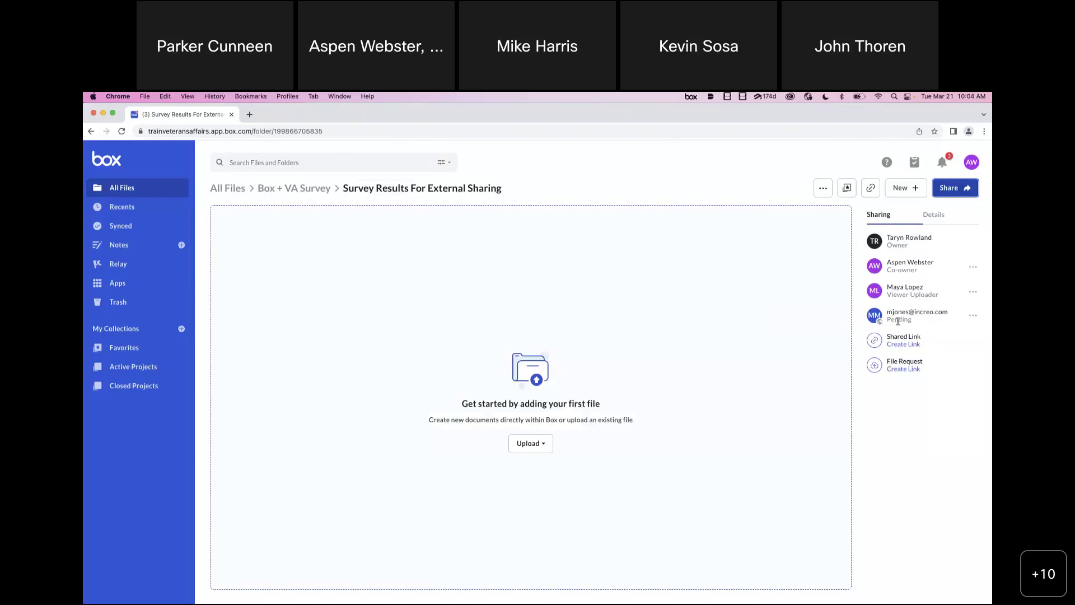
left_click(917, 324)
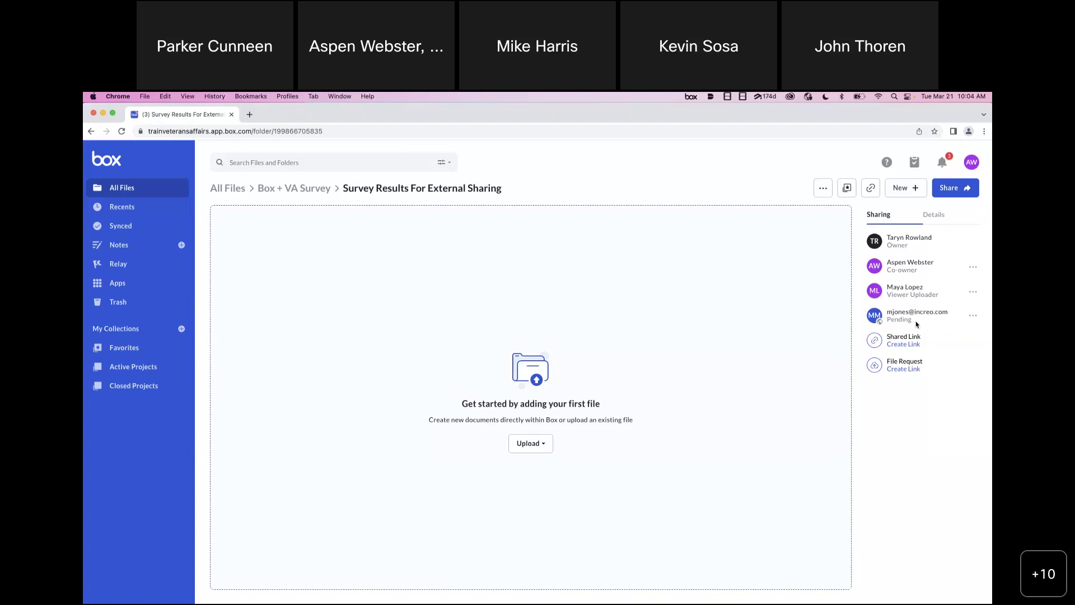
- Invite a second external e-mail address to the folder as Editor
left_click(952, 187)
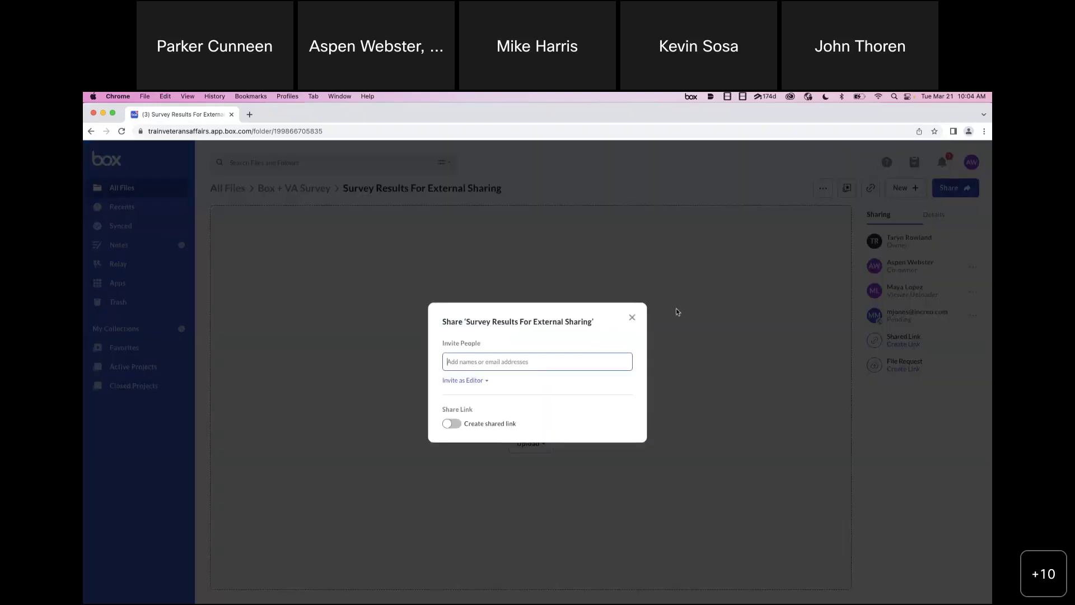
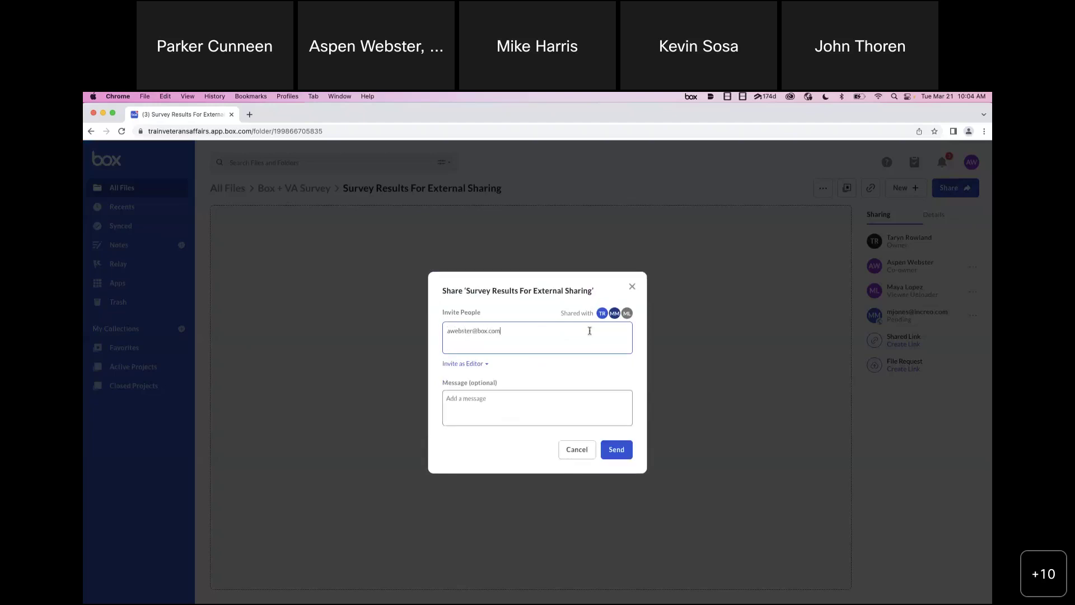
key("Return")
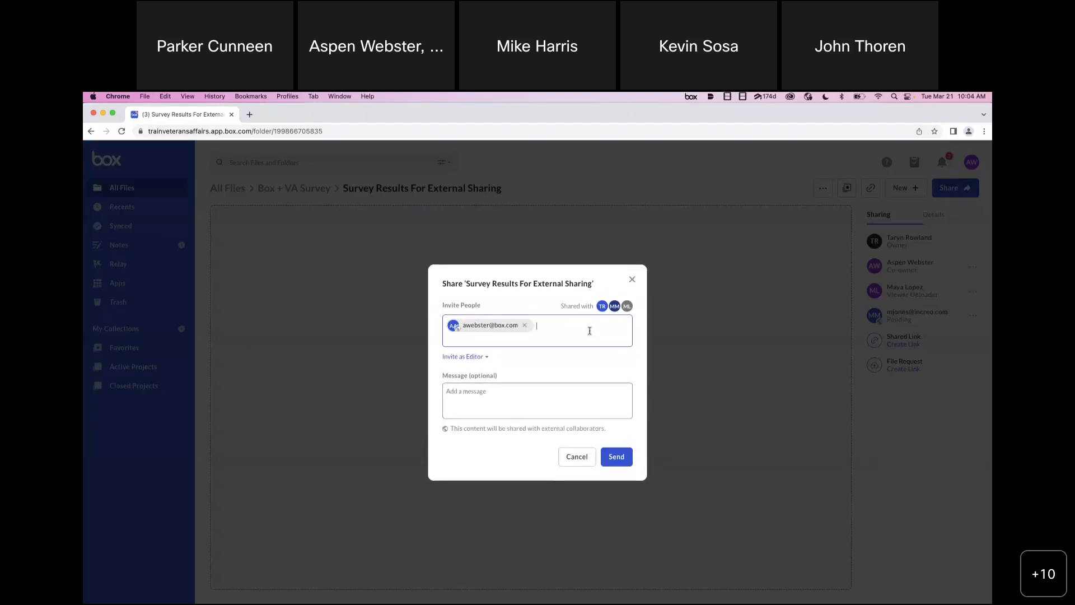
left_click(616, 456)
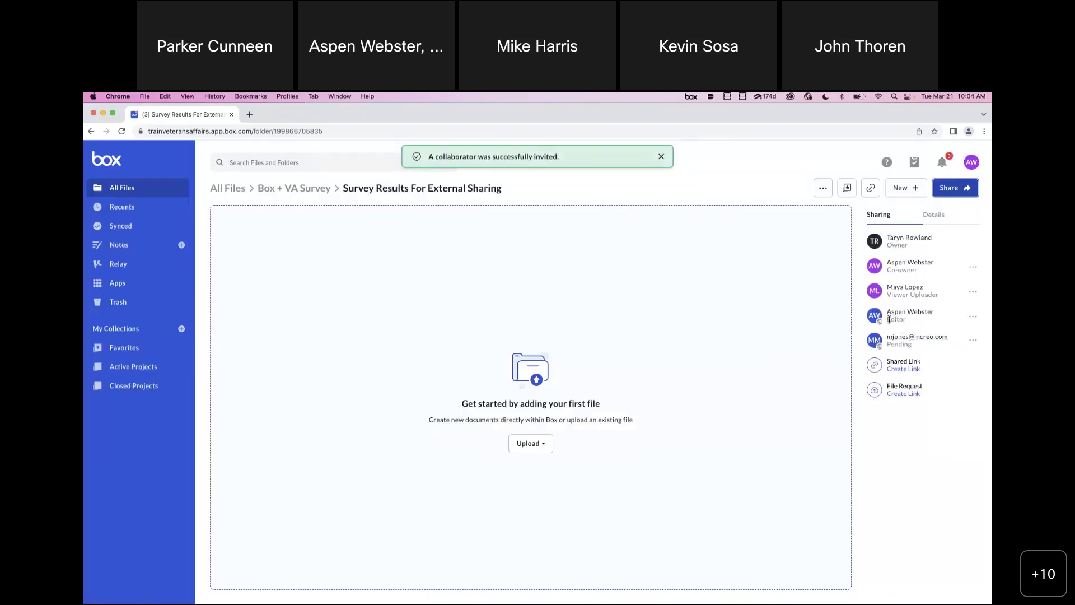
- Return to Box + VA Survey and drag Box Survey Results.csv toward the external-sharing folder
mouse_move(882, 327)
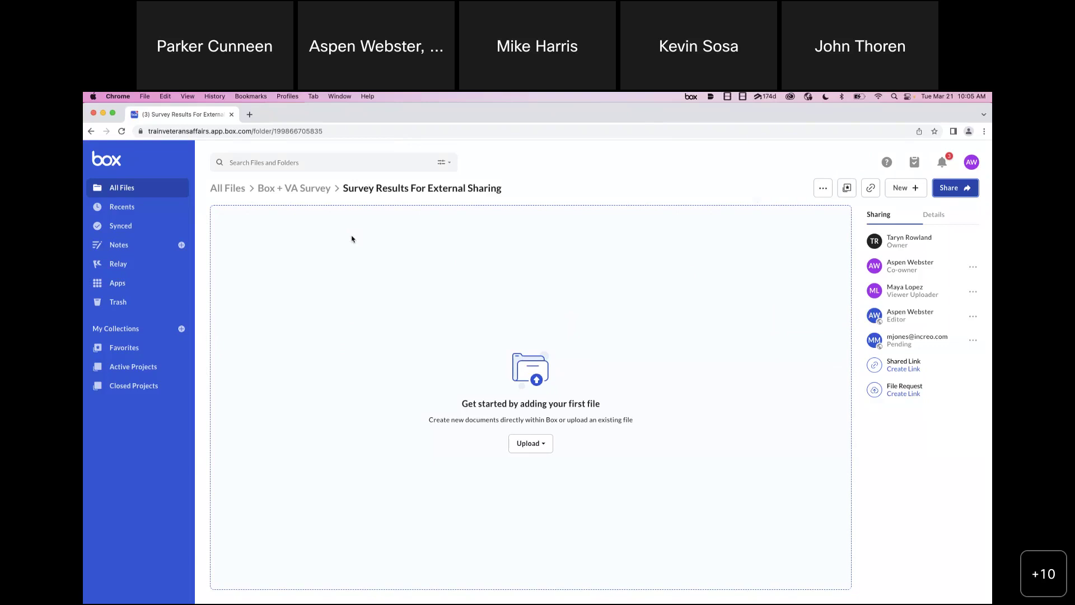
left_click(294, 195)
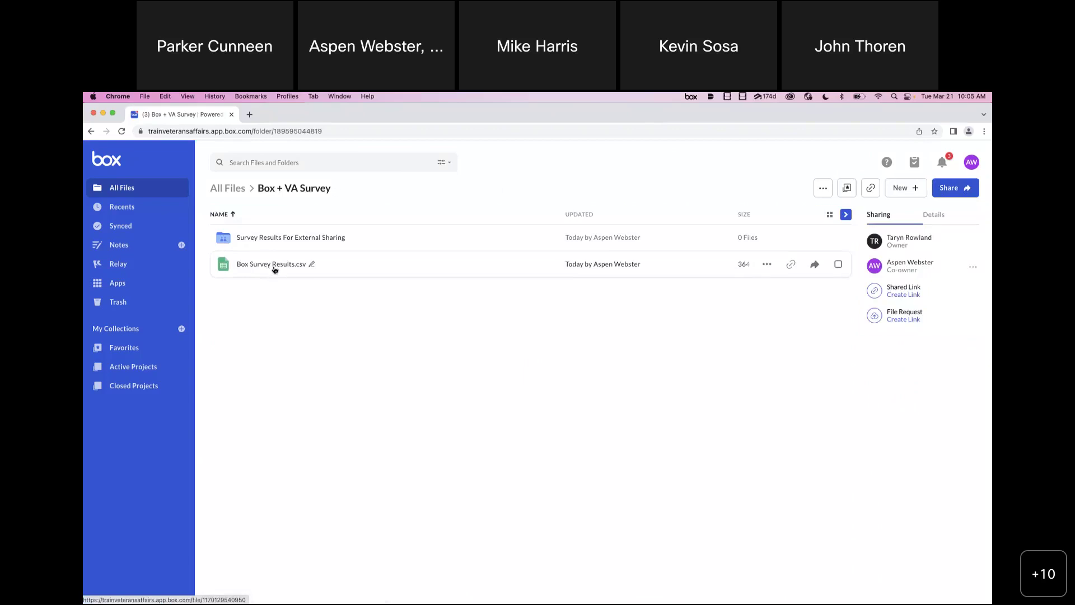
left_click_drag(275, 269, 242, 270)
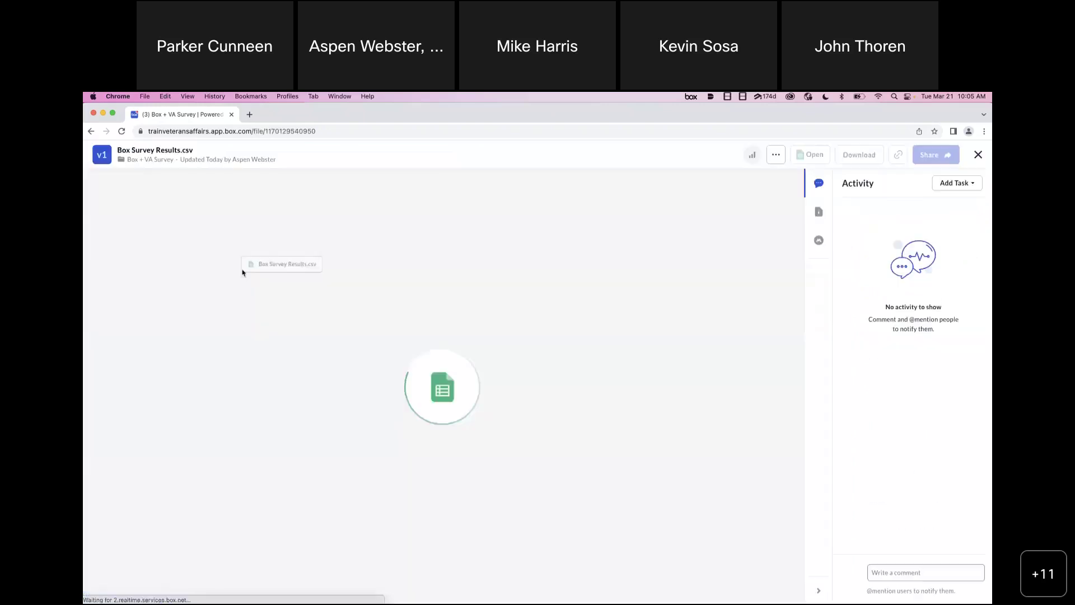
- Copy Box Survey Results.csv into Survey Results For External Sharing, confirming the external-sharing warning
left_click(91, 131)
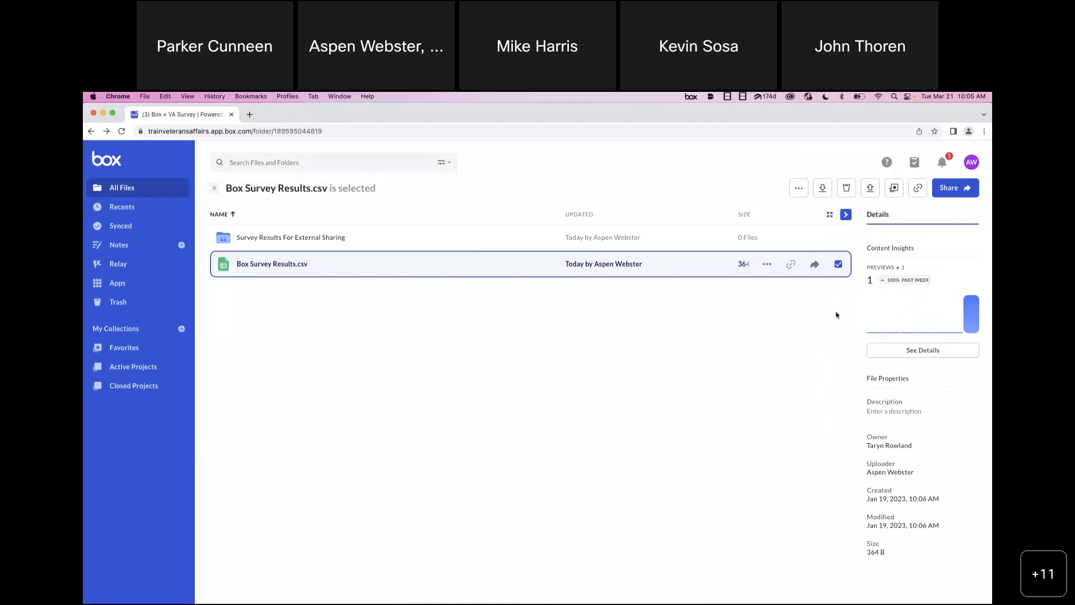
left_click(838, 264)
left_click(839, 264)
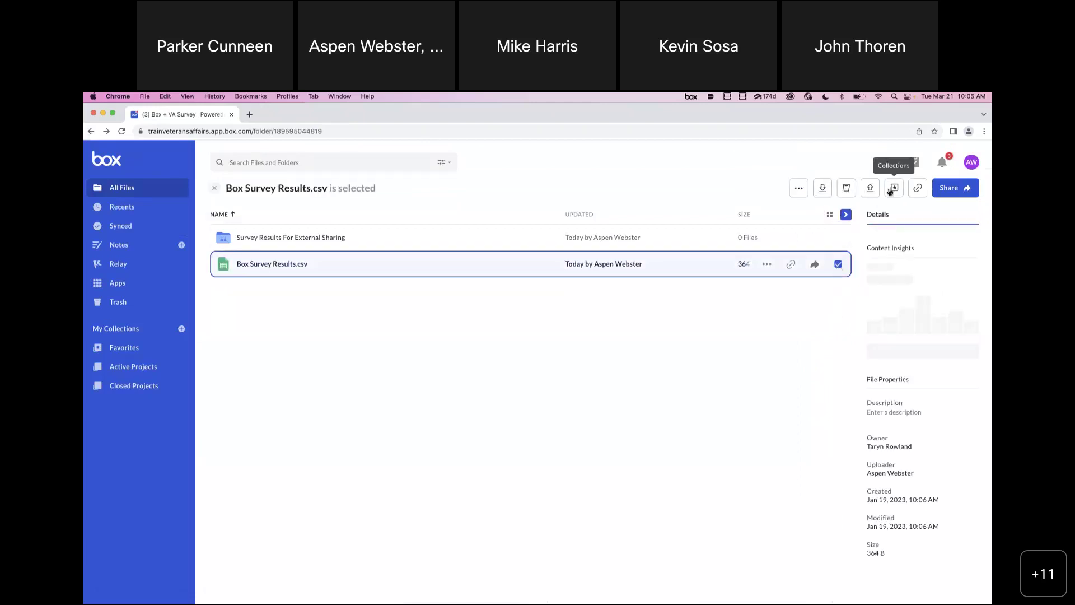
left_click(793, 190)
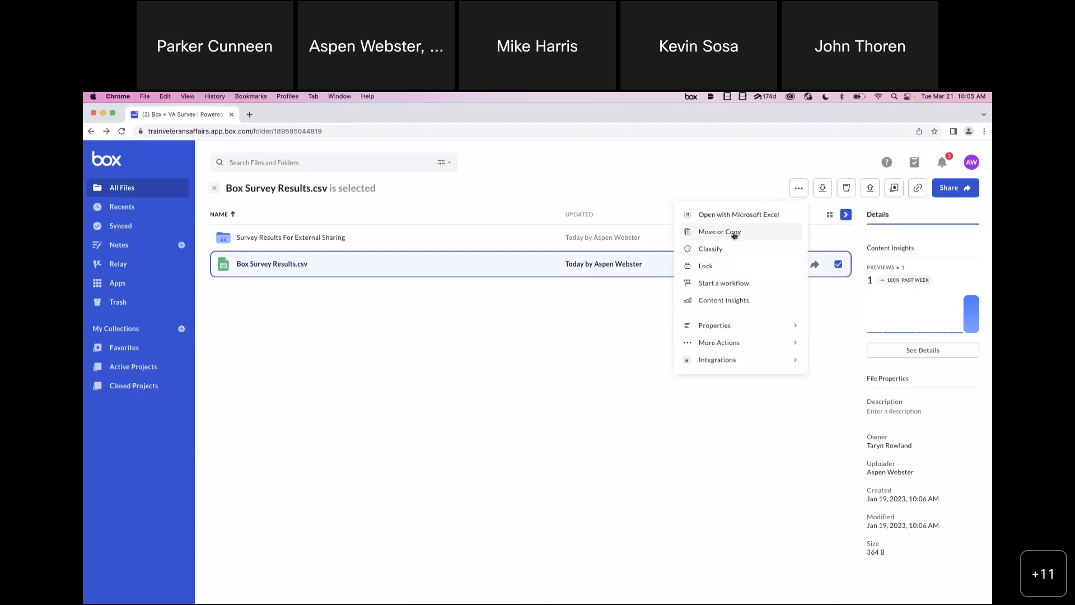
left_click(734, 234)
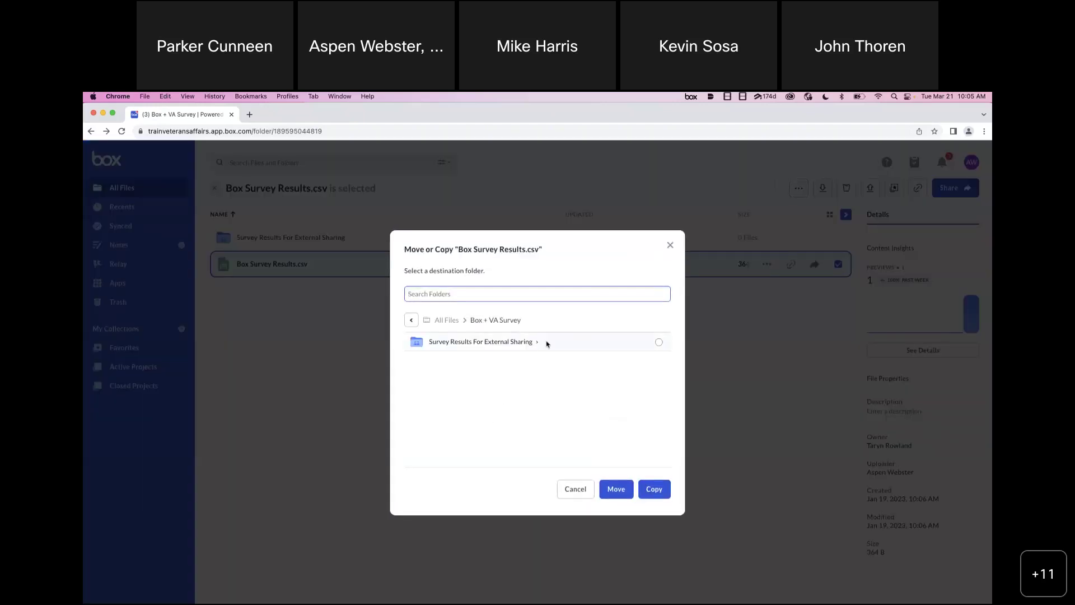
left_click(659, 343)
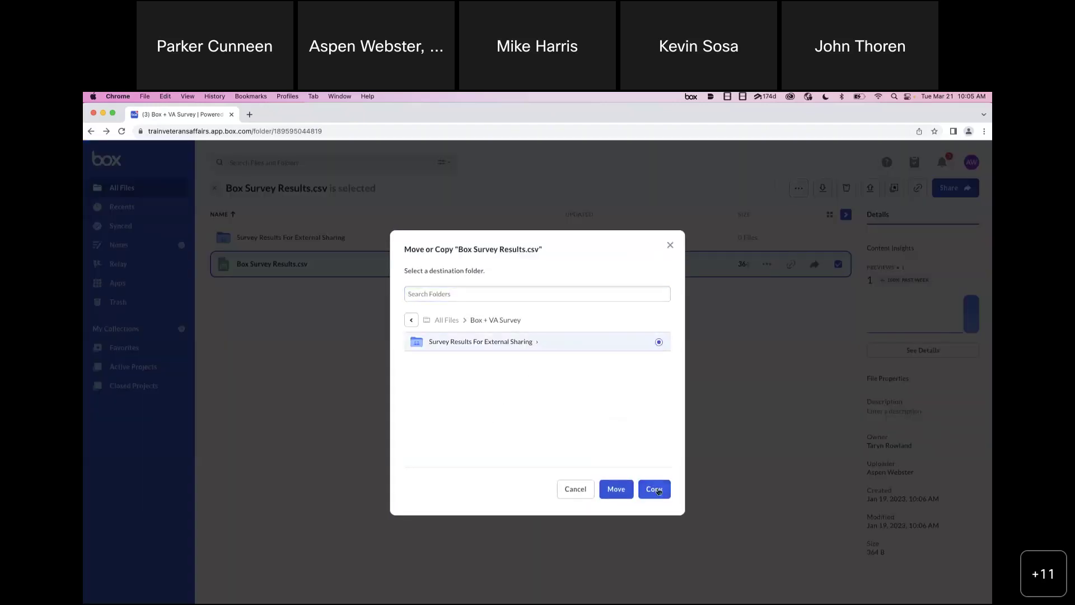
left_click(656, 490)
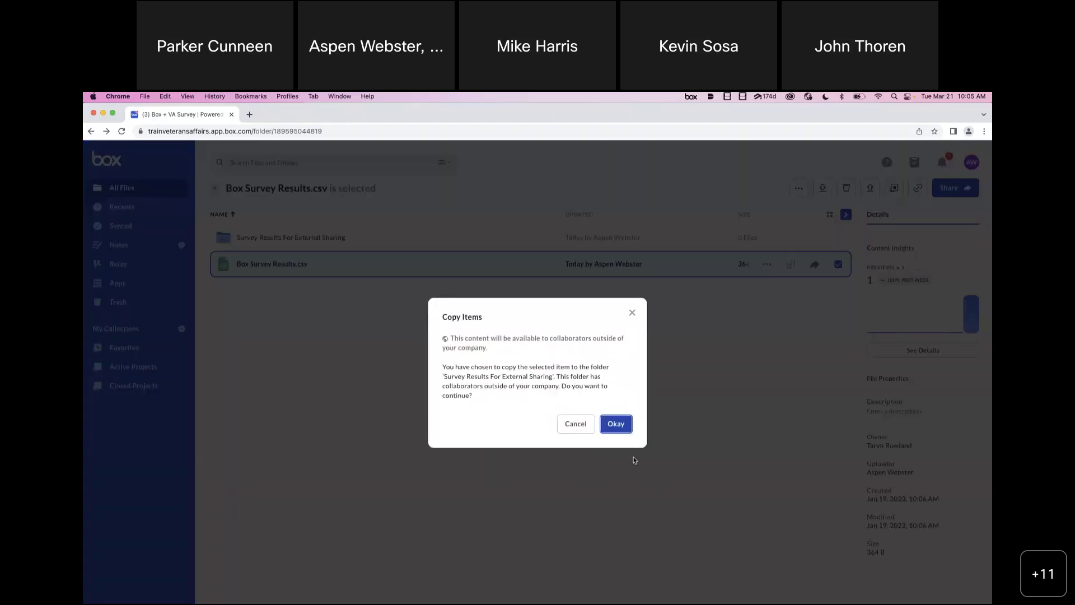
left_click(619, 425)
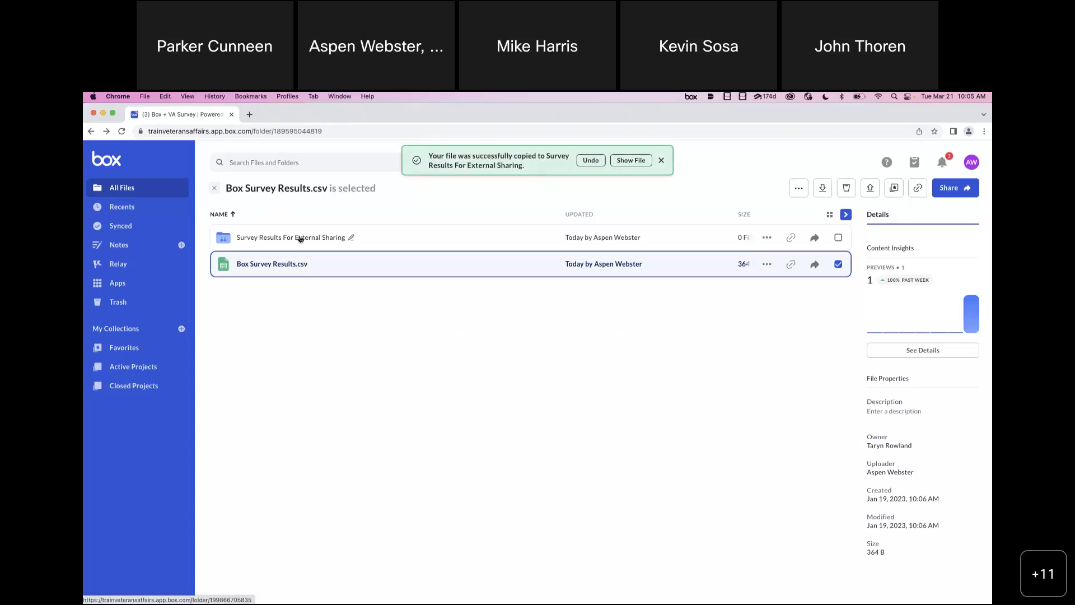
left_click(326, 300)
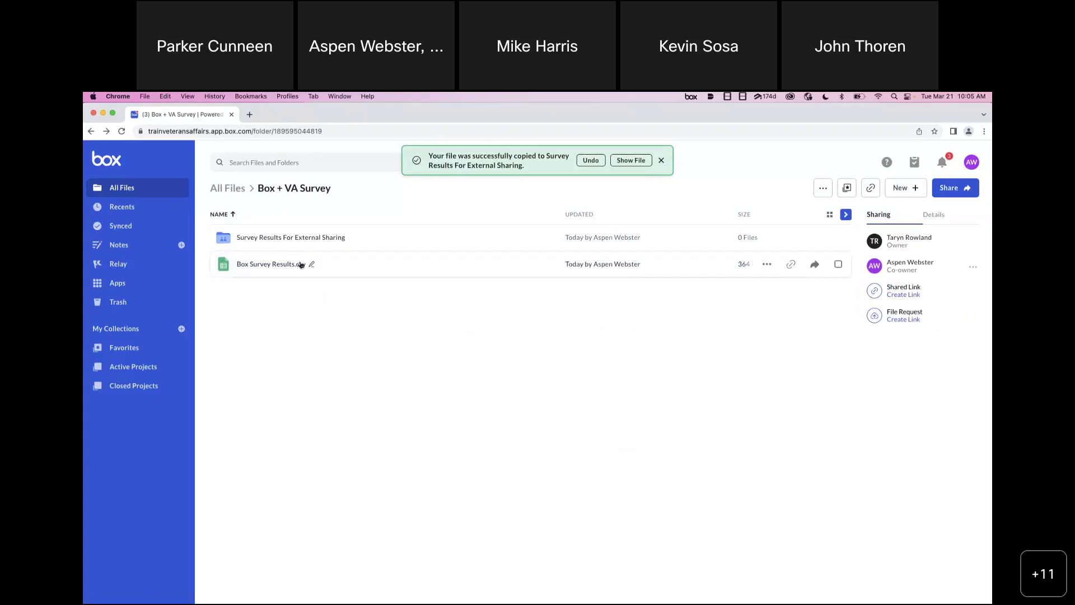
- Glance at the CSV's Share dialog without changes, then open the external-sharing folder
left_click(814, 265)
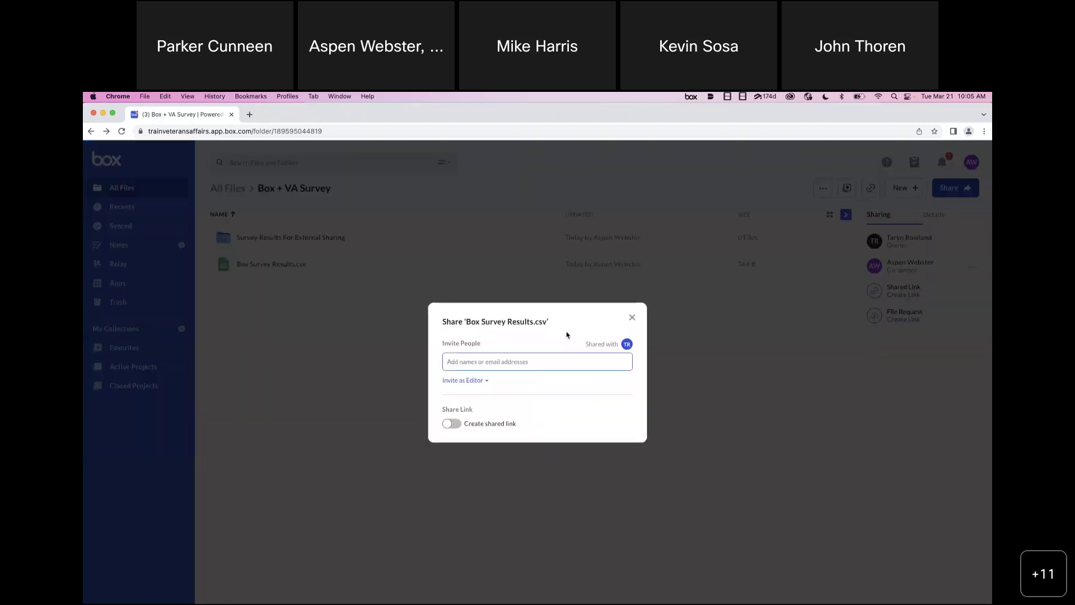
left_click(633, 318)
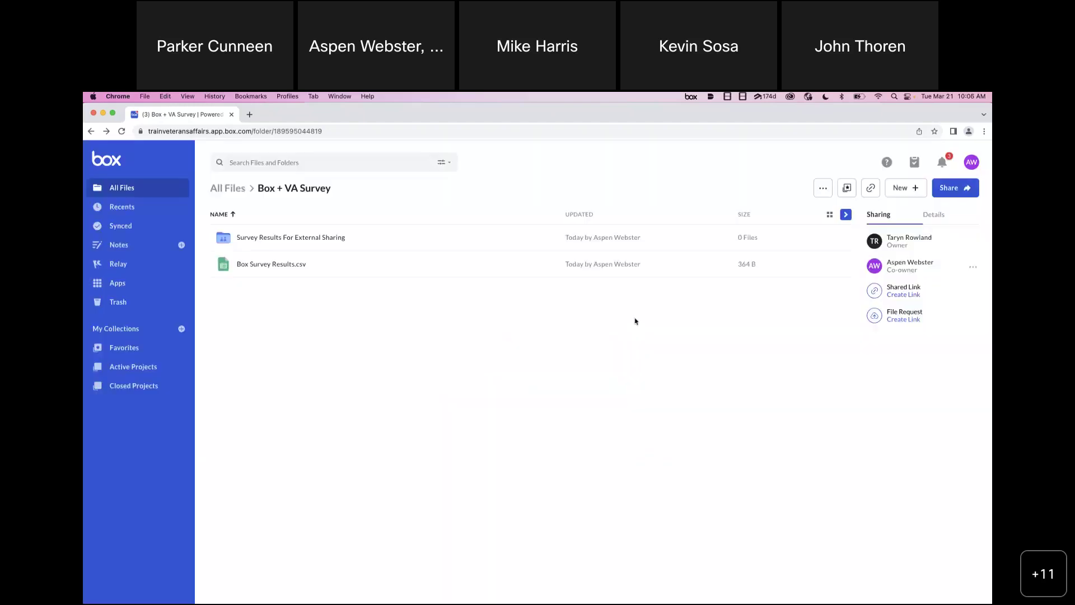
left_click(298, 244)
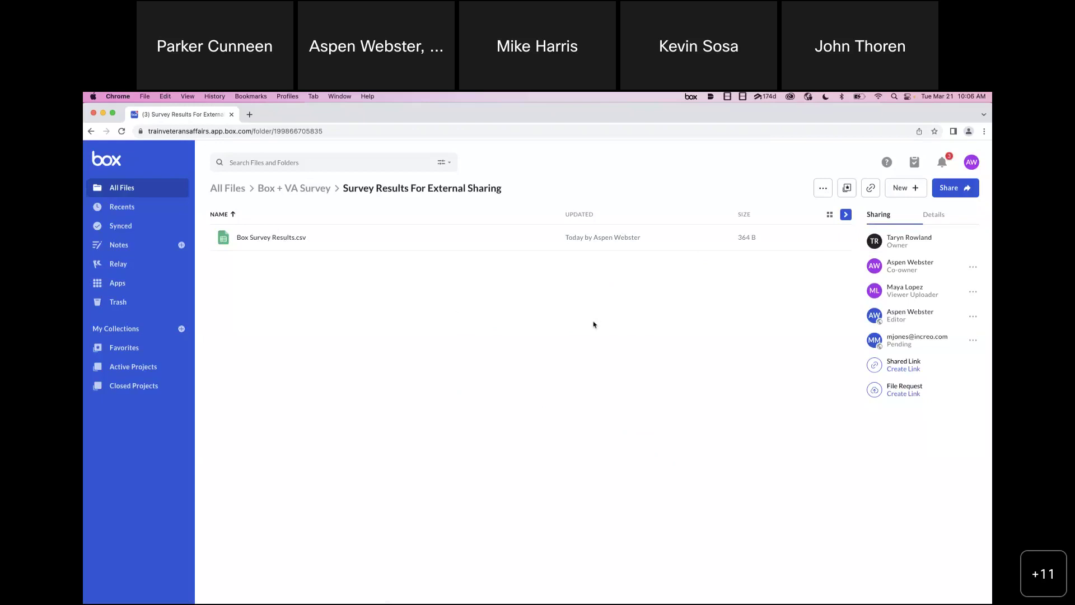
key("super+Tab")
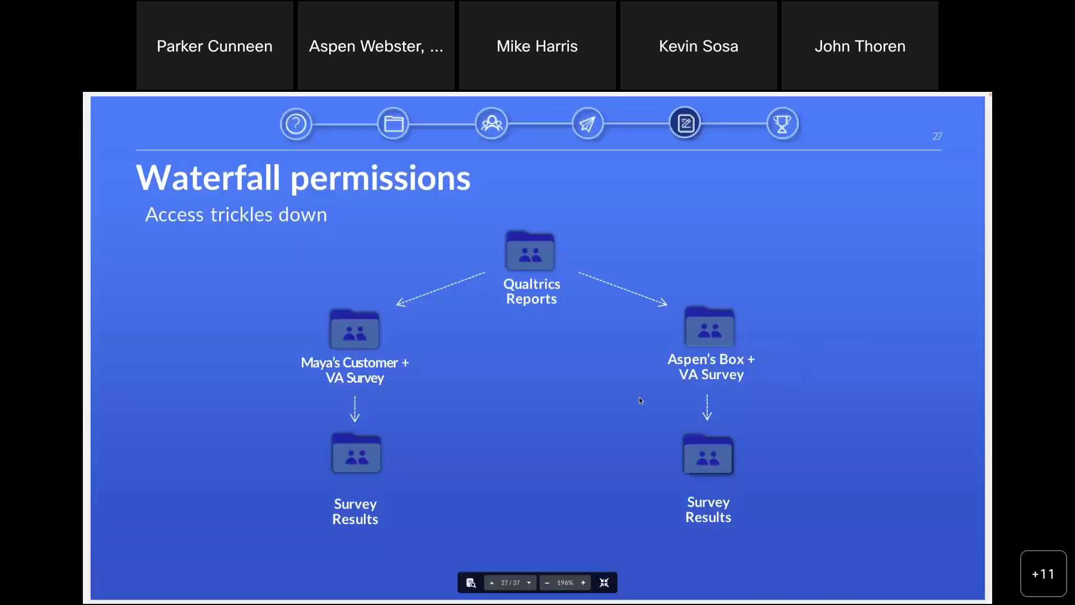
key("Right")
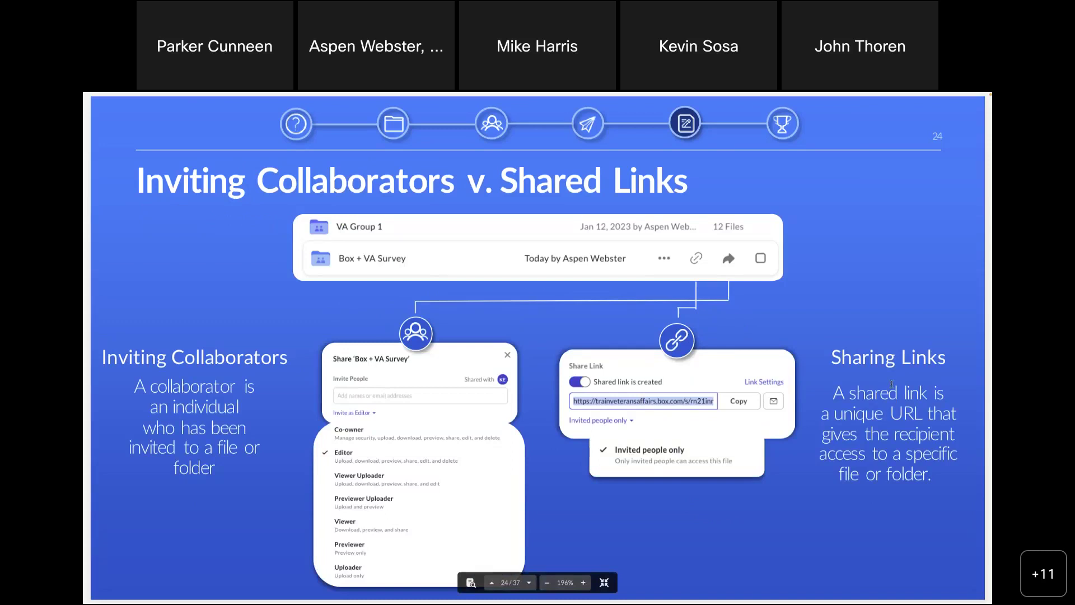
key("super+Tab")
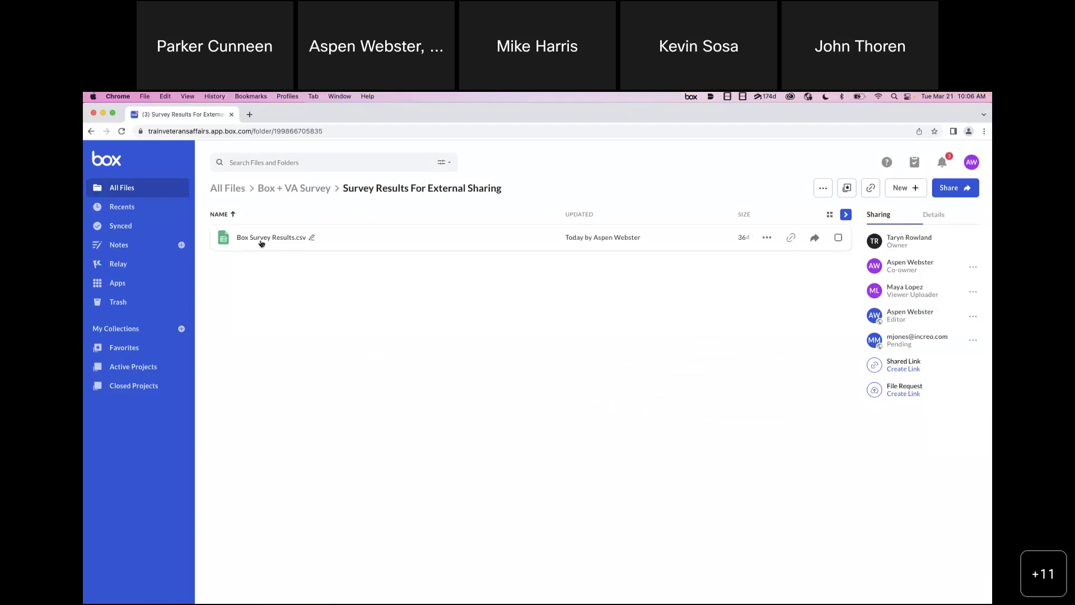
- Create and copy a shared link for Box Survey Results.csv using its row's link icon
left_click(766, 237)
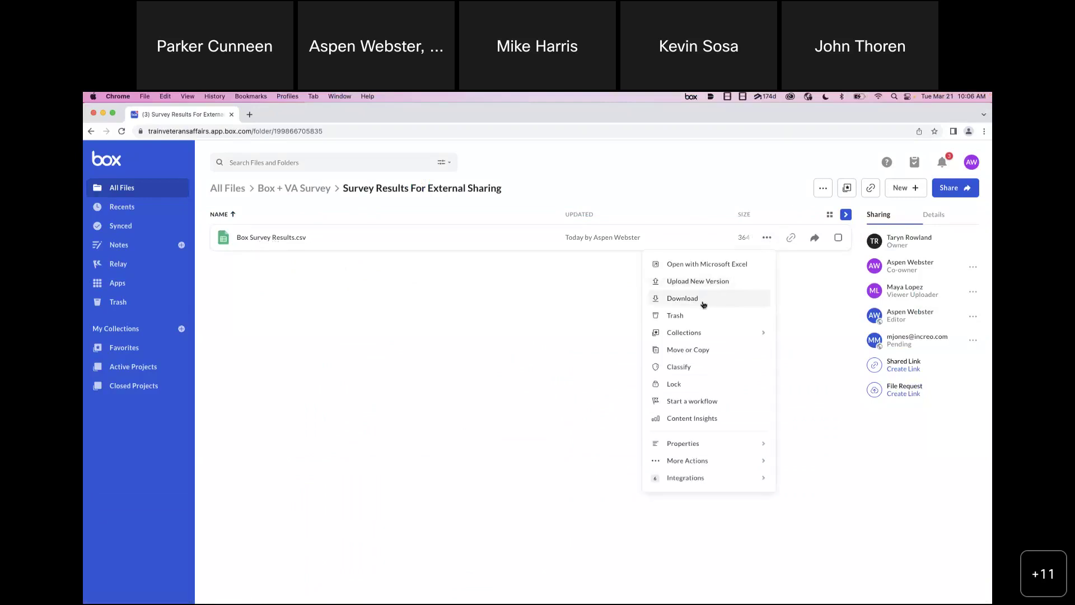
left_click(463, 336)
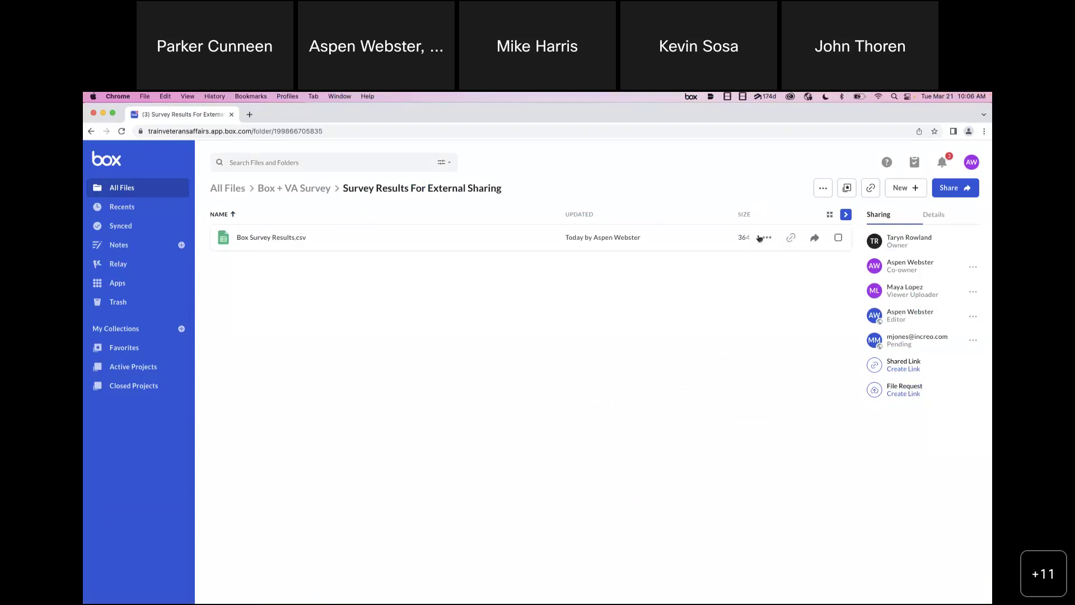
left_click(790, 239)
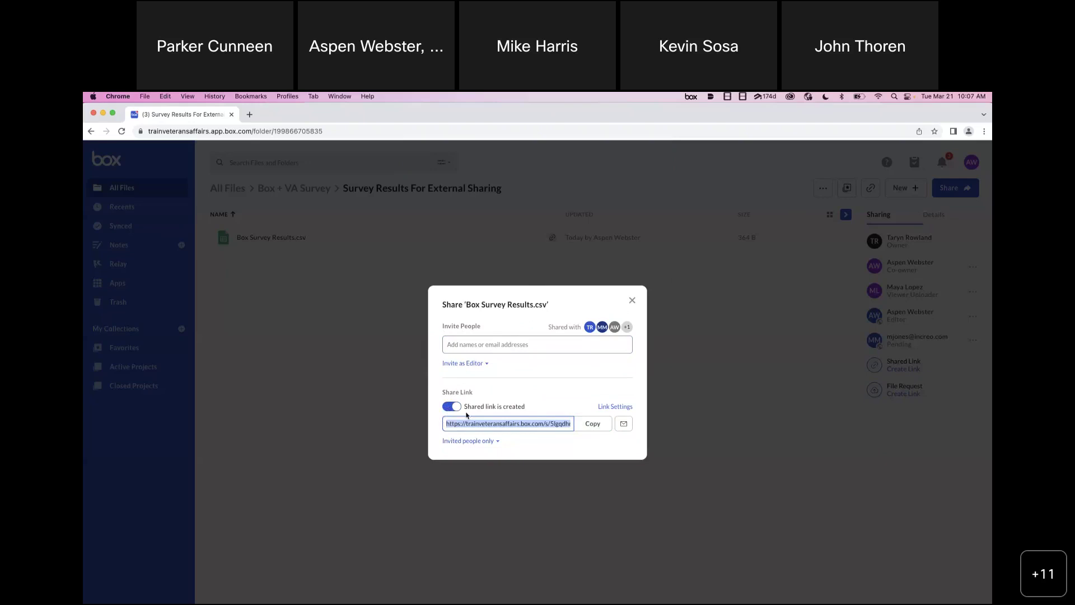
- Copy the CSV's shared link after checking who can access it
triple_click(488, 423)
left_click(496, 441)
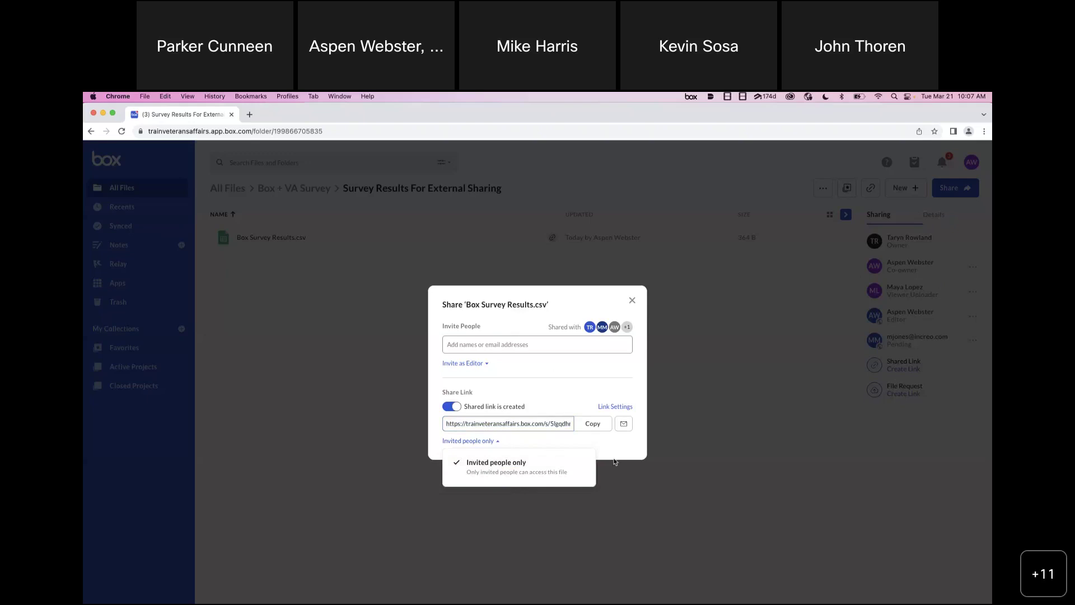
left_click(590, 424)
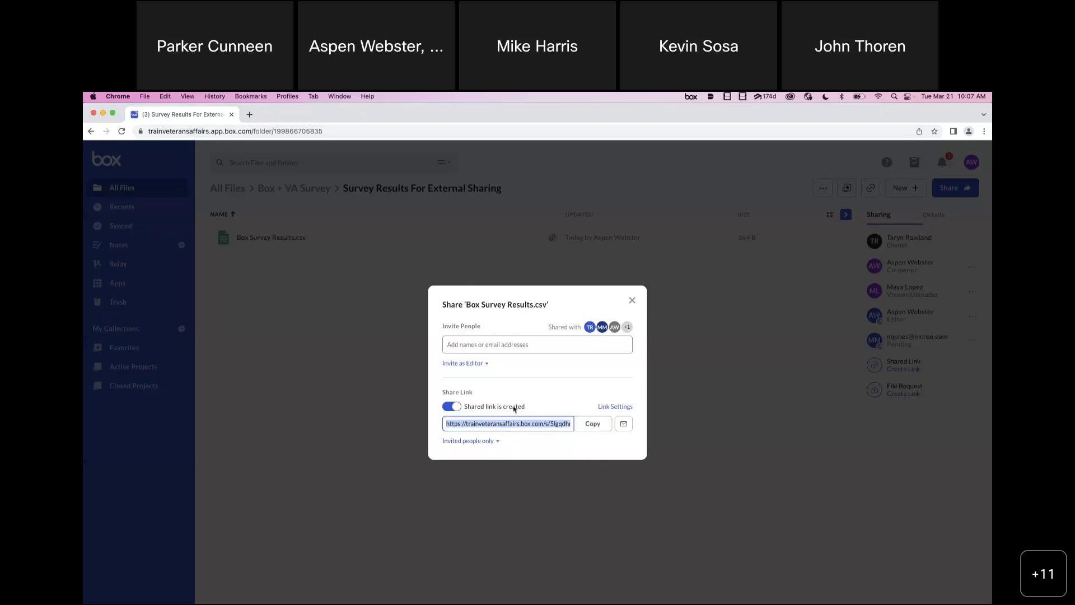
- Open the shared link in a new browser tab, then return to the Box tab
left_click(250, 114)
key("super+v")
key("Return")
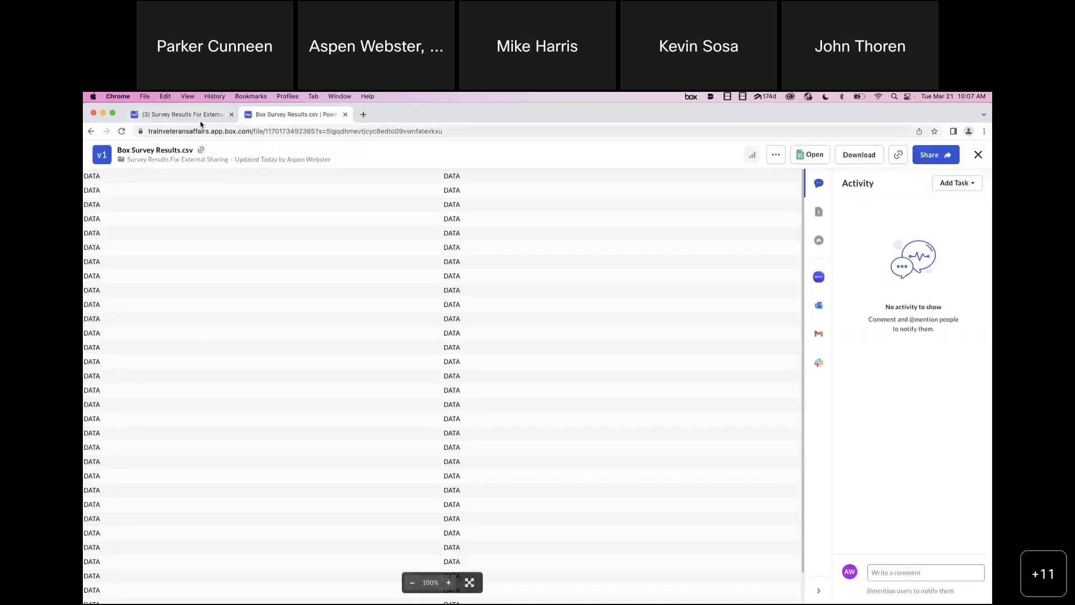
left_click(185, 115)
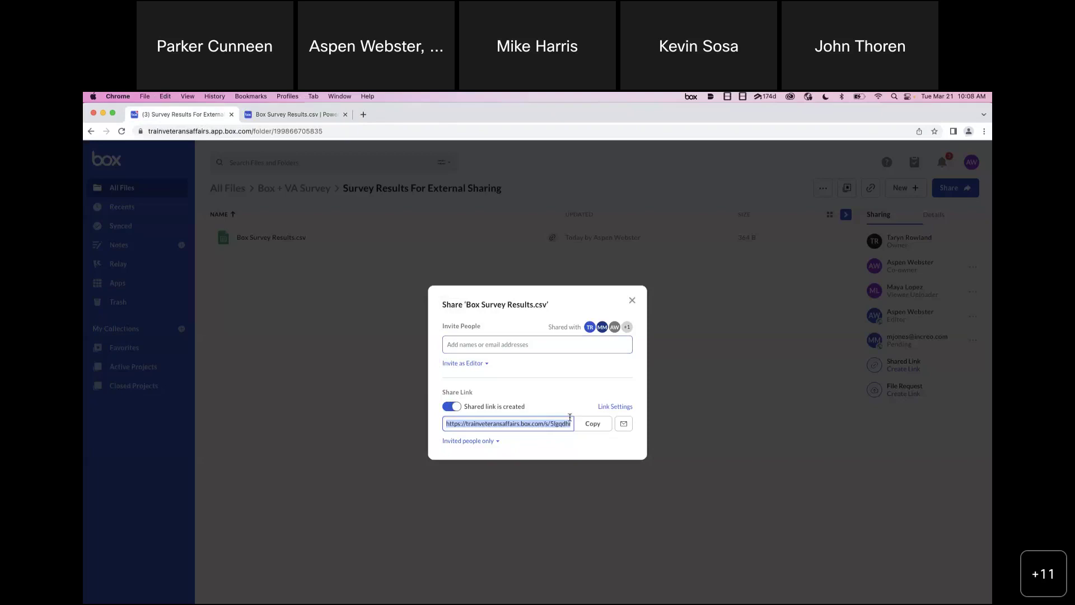
- Make the CSV's shared link expire on Fri, Mar 24, 2023, save, and bring up the e-mail link form
left_click(614, 407)
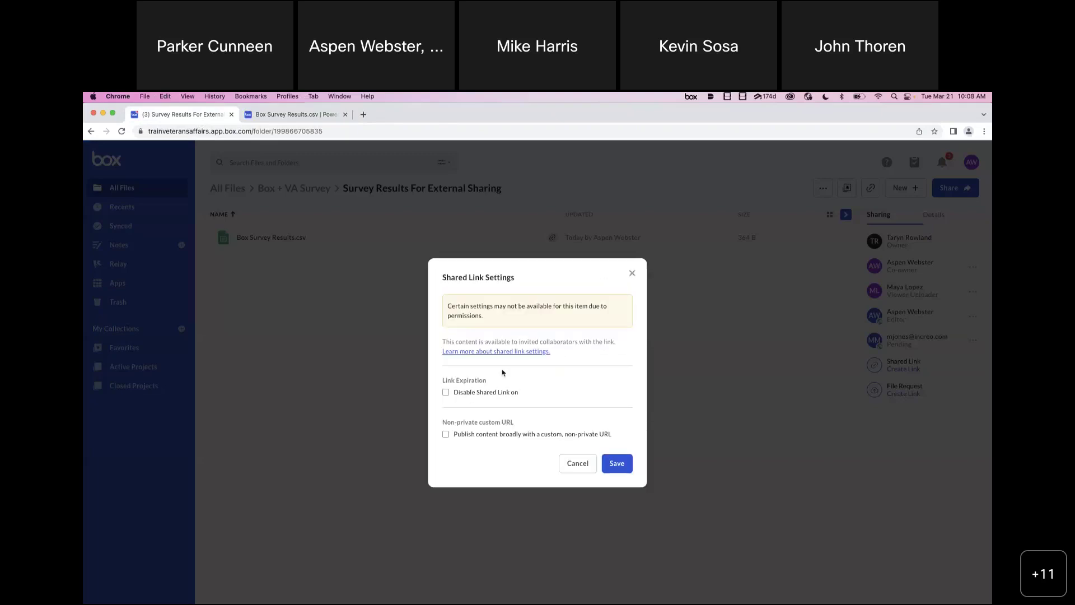
left_click(447, 390)
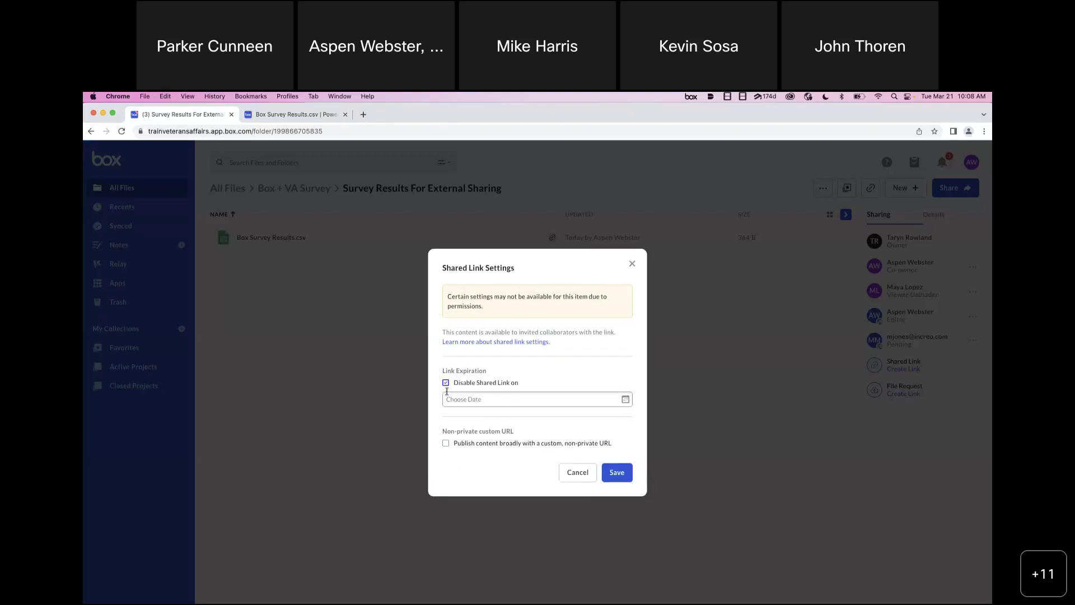
left_click(509, 399)
left_click(545, 506)
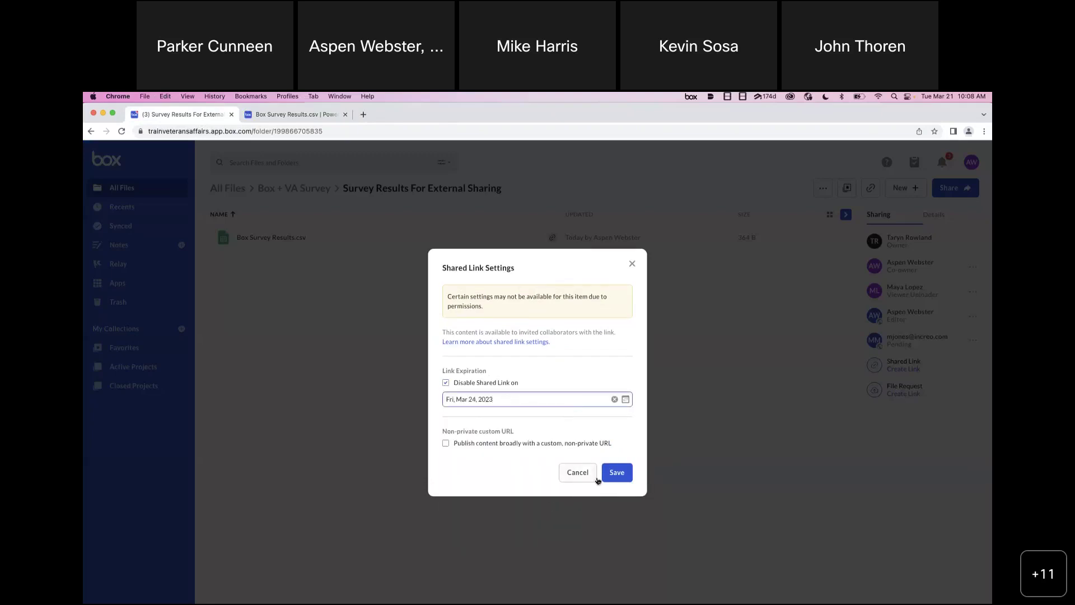
left_click(616, 472)
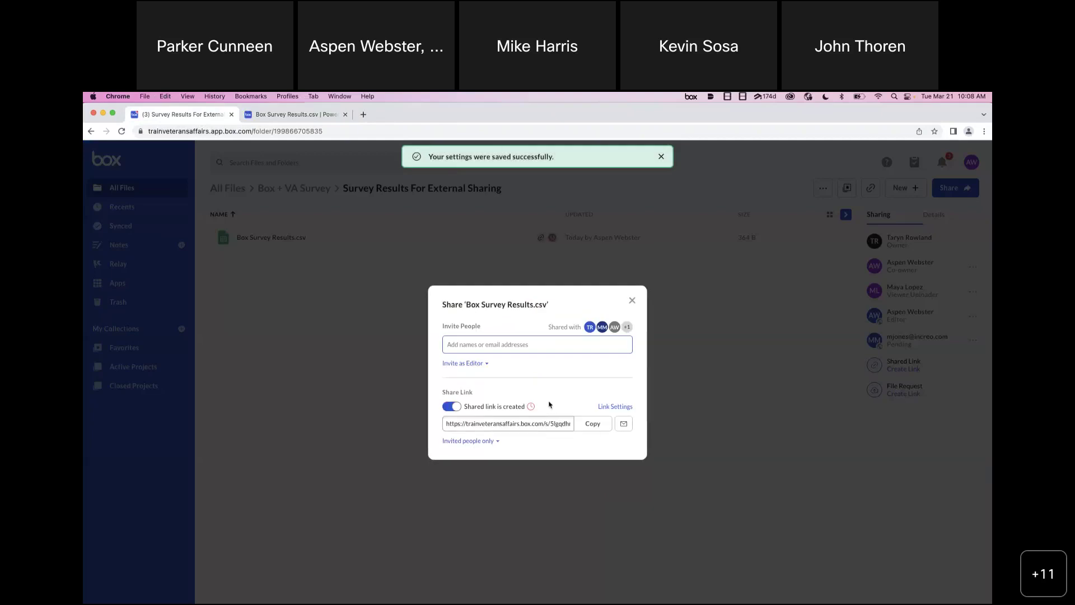
left_click(623, 423)
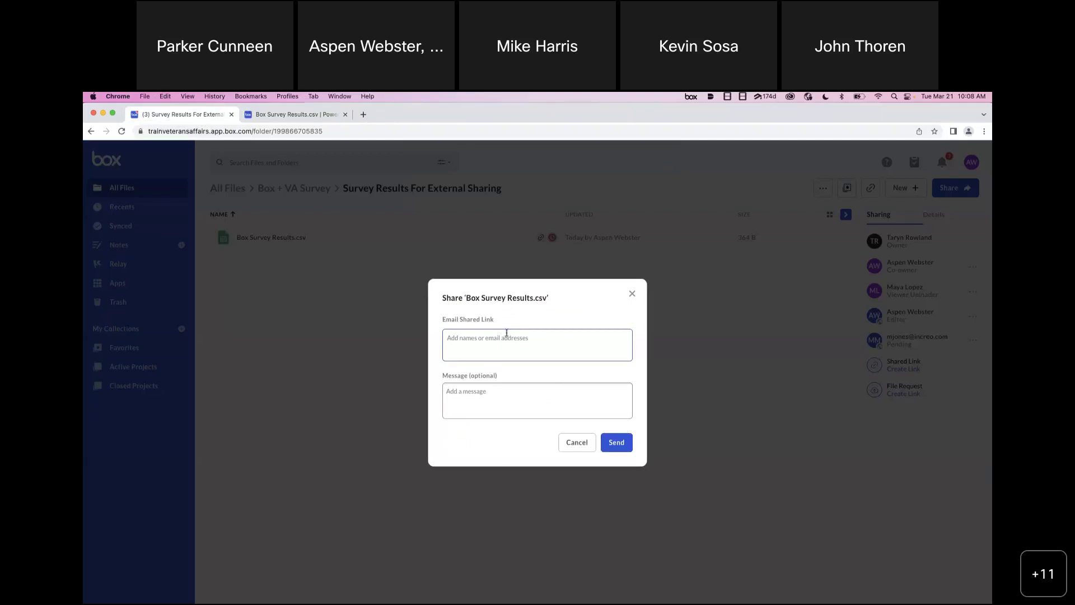
- Copy the CSV's shared link again, then launch Box Survey Results.csv in Excel from its preview
left_click(632, 294)
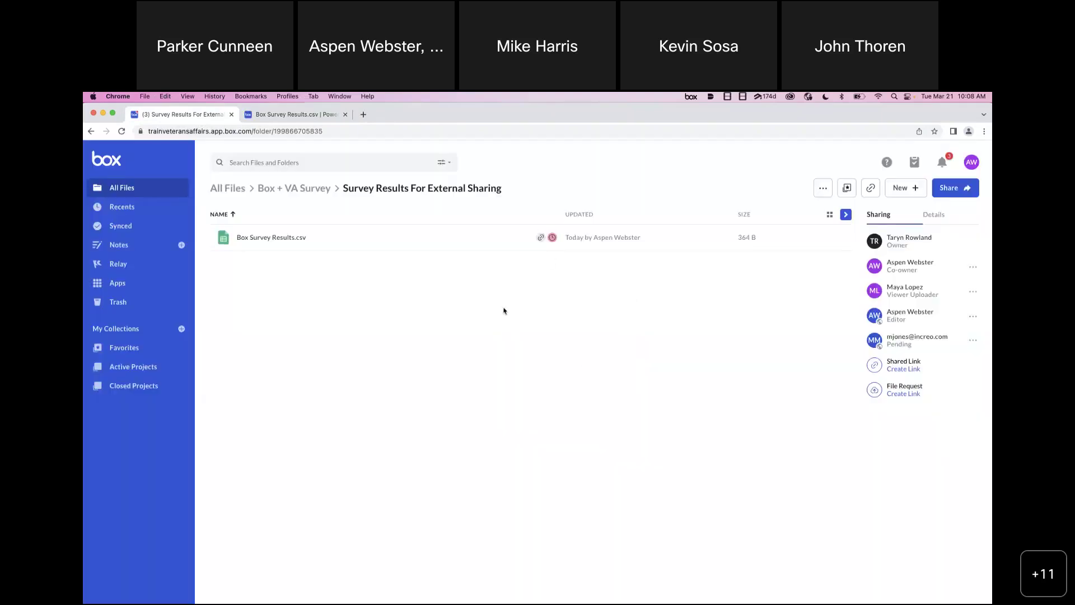
left_click(791, 237)
left_click(591, 424)
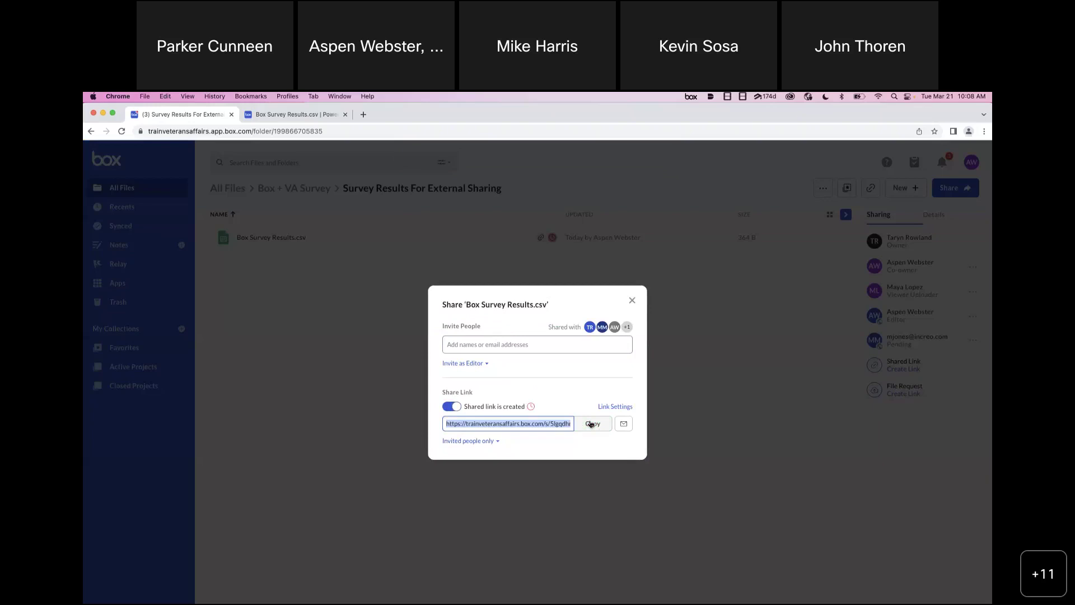
left_click(631, 301)
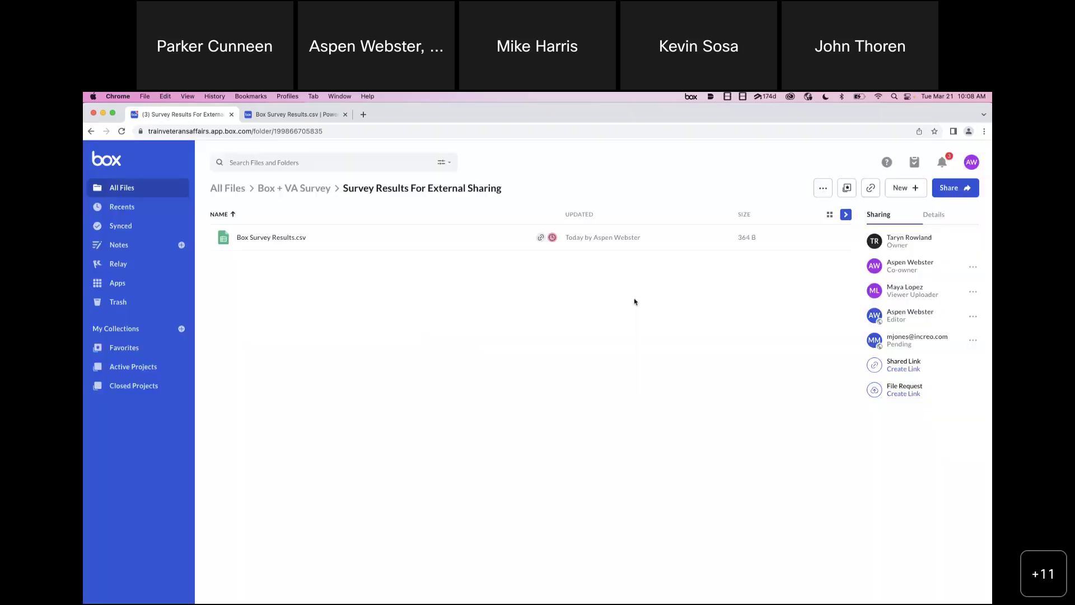
left_click(296, 114)
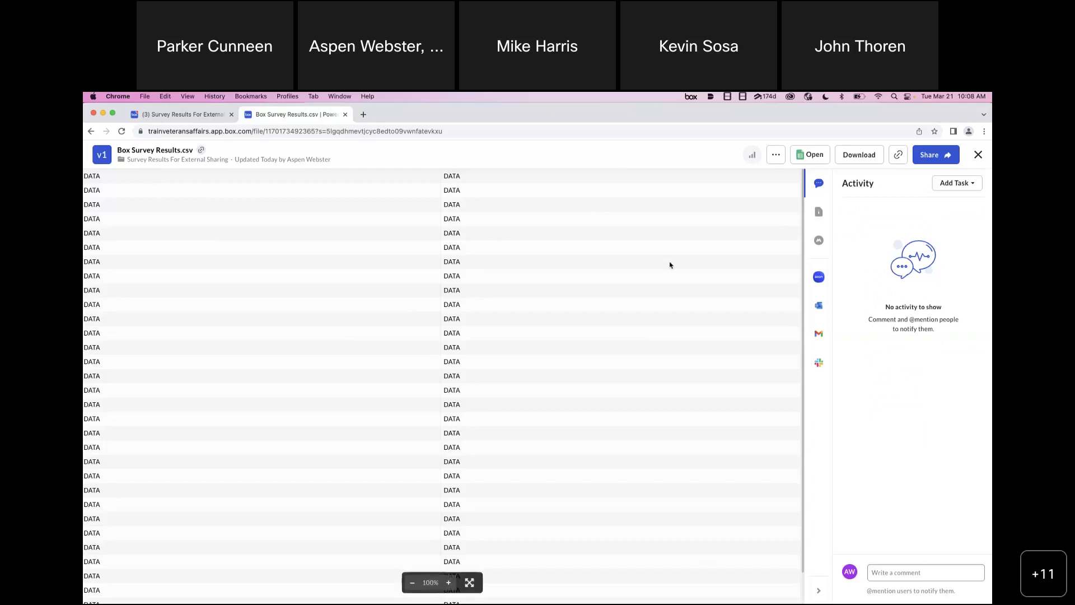
left_click(814, 160)
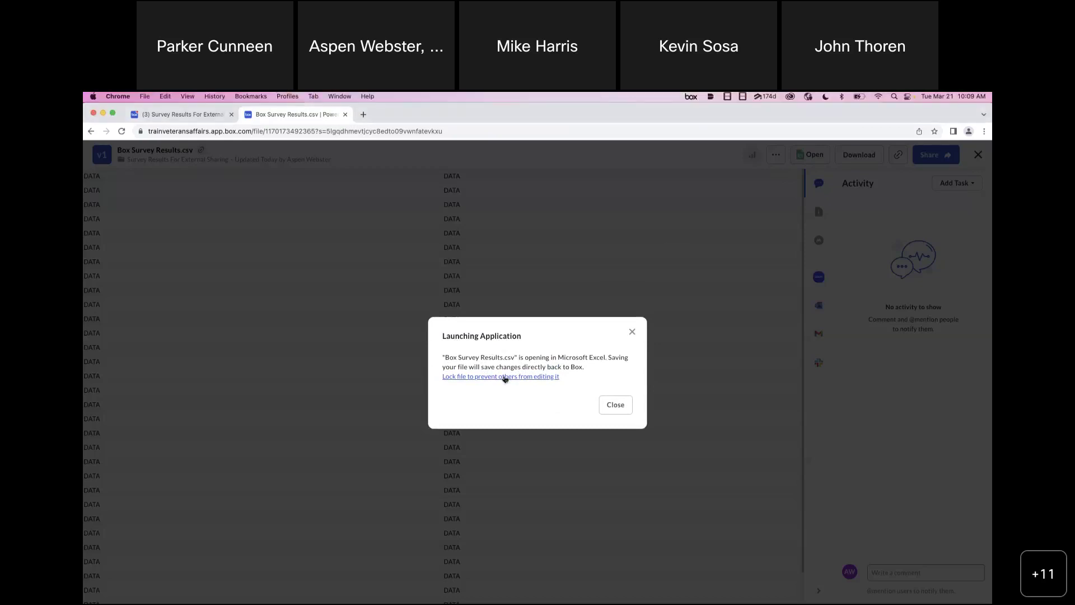
- Lock Box Survey Results.csv with an unlimited lock duration while it opens in Excel
left_click(505, 377)
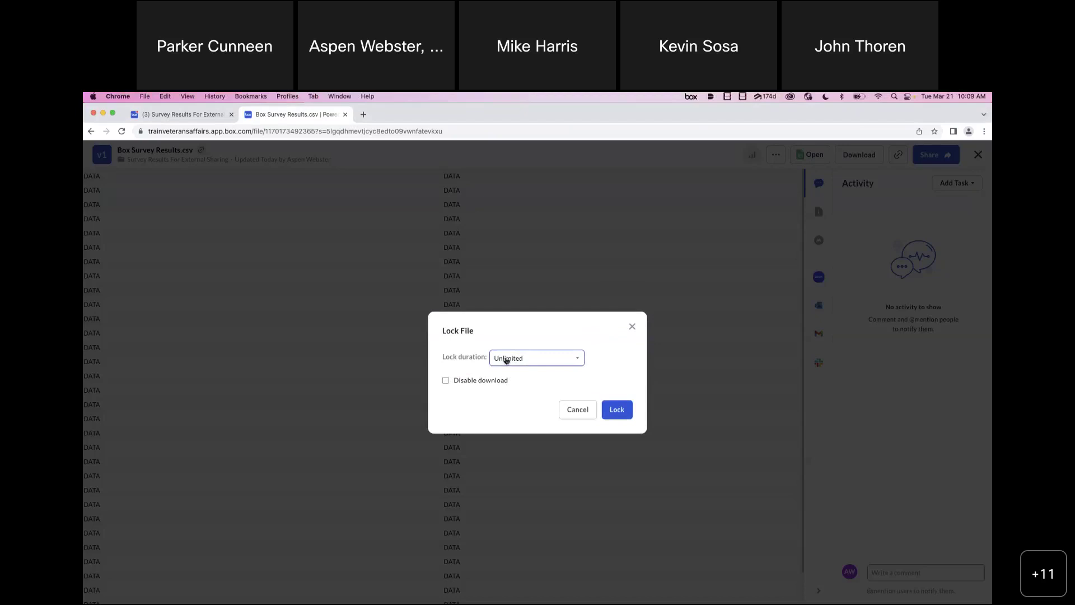
left_click(616, 419)
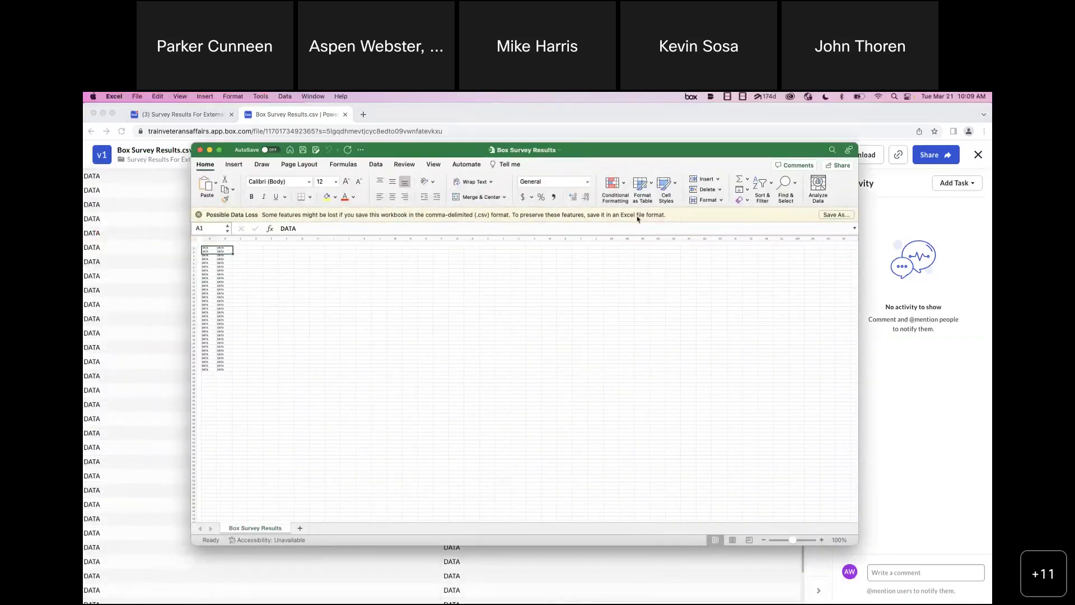
- Set the survey data in A1:D38 to 24-point font, save the workbook, and close Excel
left_click(216, 280)
left_click(222, 266)
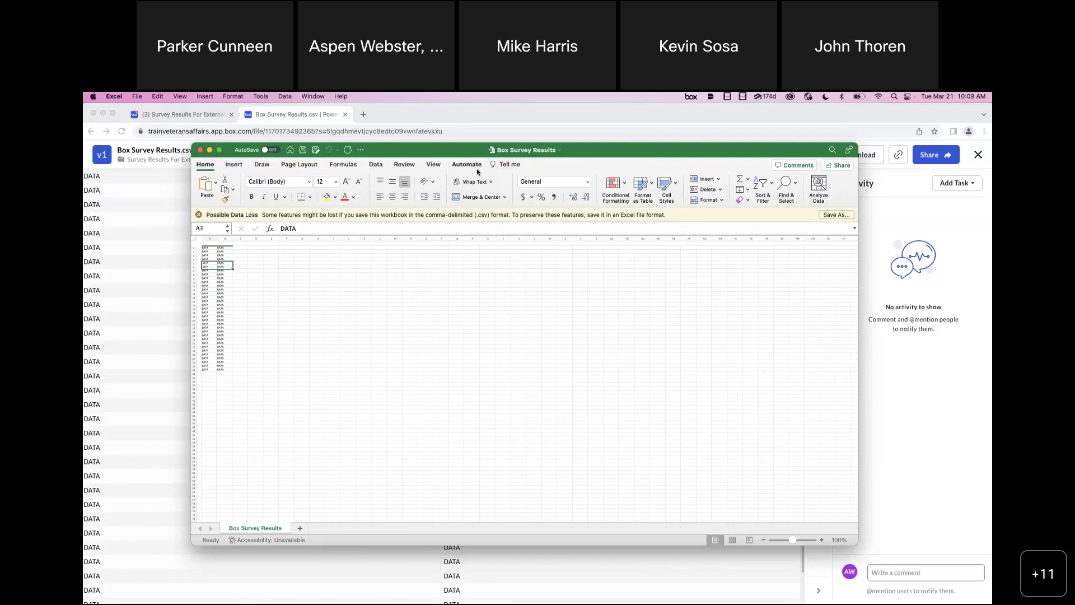
left_click(208, 249)
left_click_drag(204, 250, 263, 390)
left_click(336, 181)
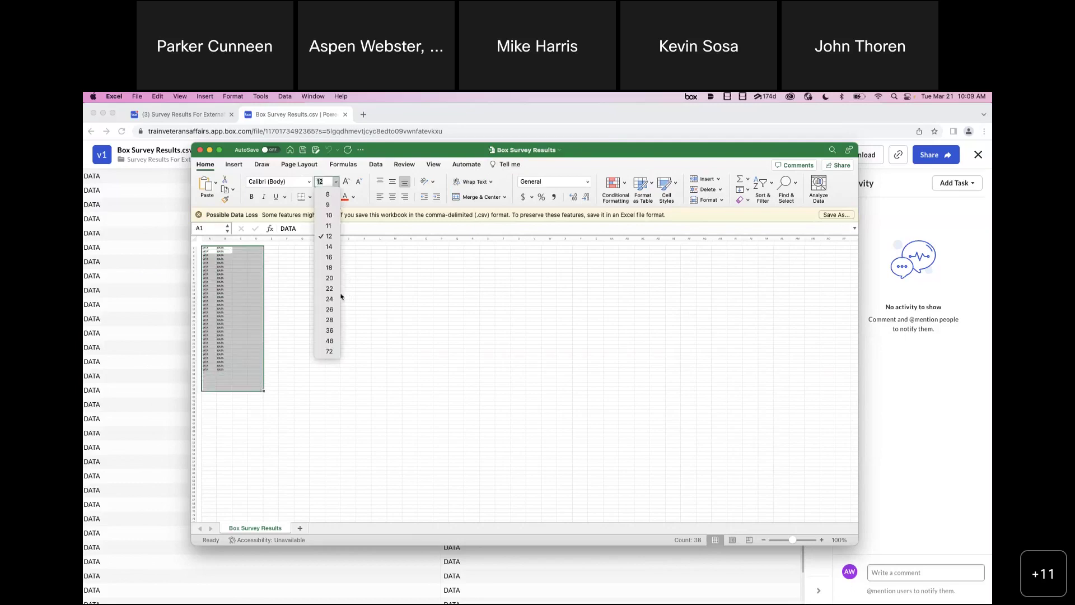
left_click(332, 300)
left_click(332, 300)
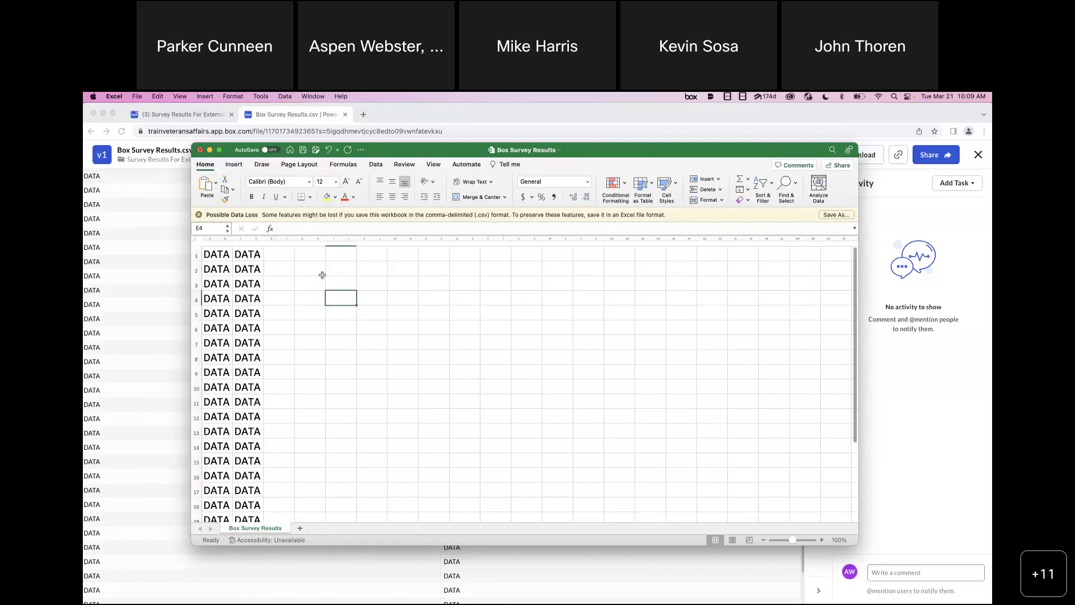
left_click(303, 150)
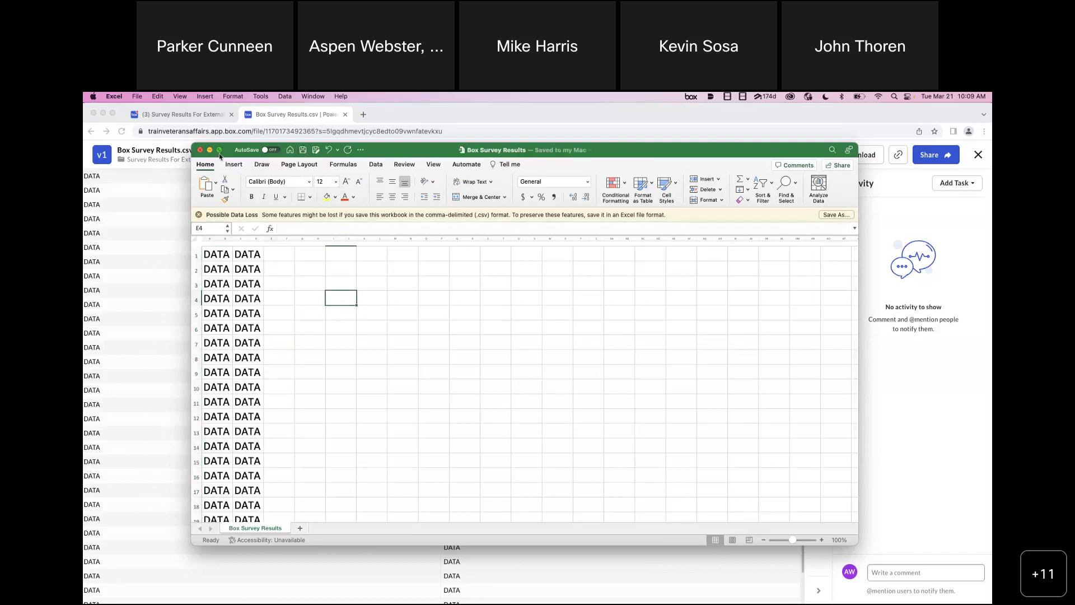
left_click(200, 150)
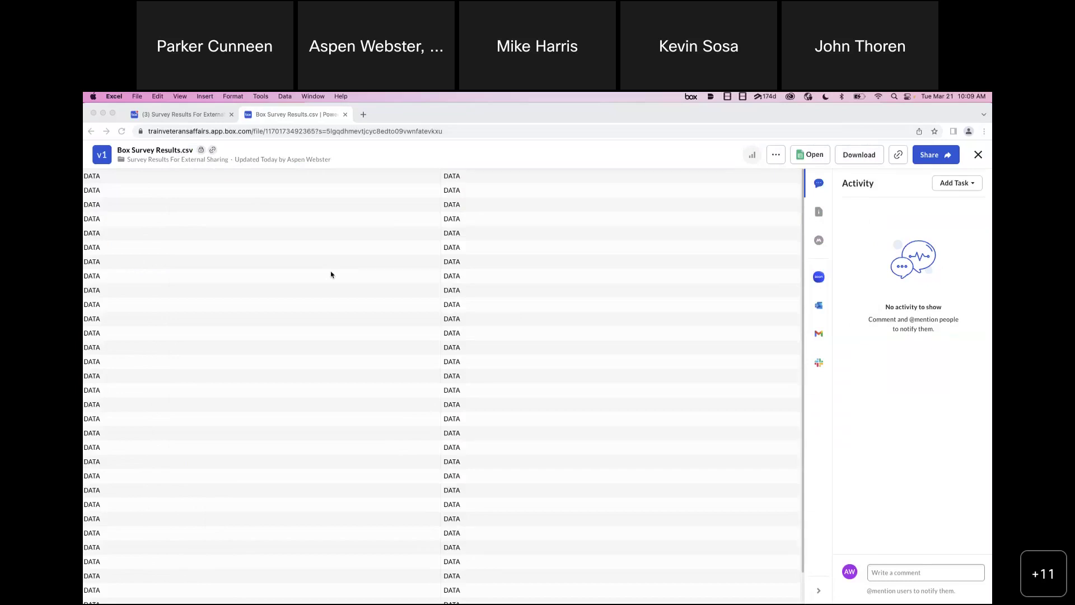
- Reload the CSV preview, then close the extra tab, leaving only the Survey Results For External Sharing folder
left_click(514, 150)
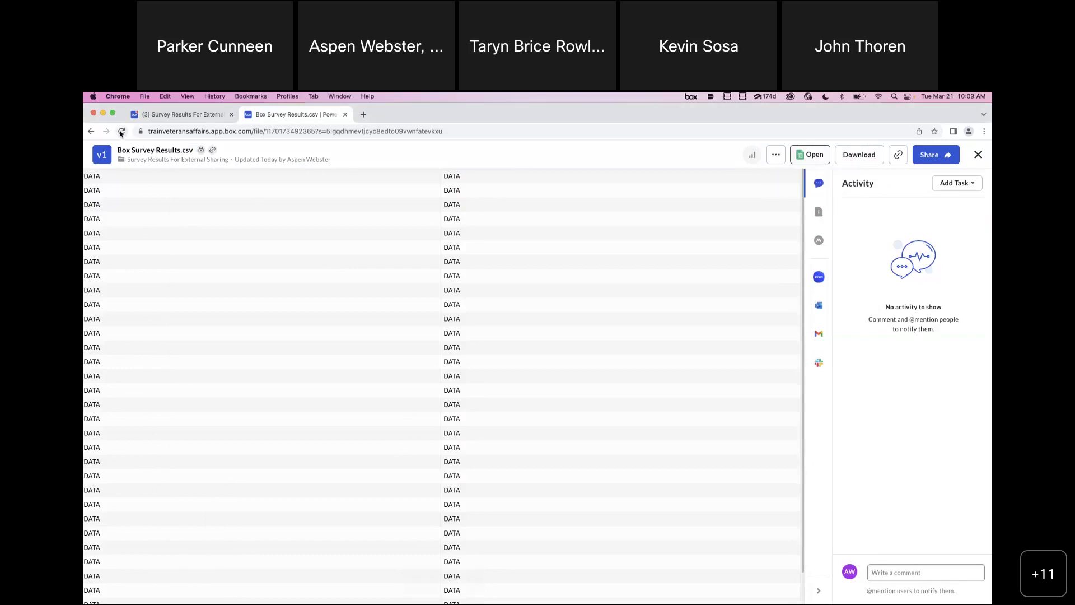
left_click(126, 134)
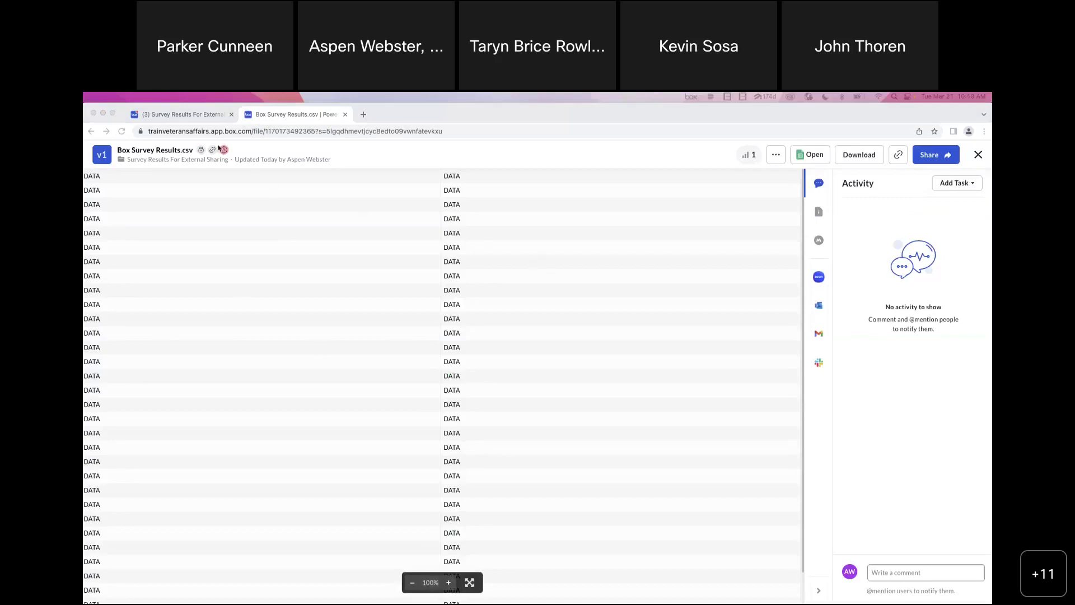
left_click(207, 114)
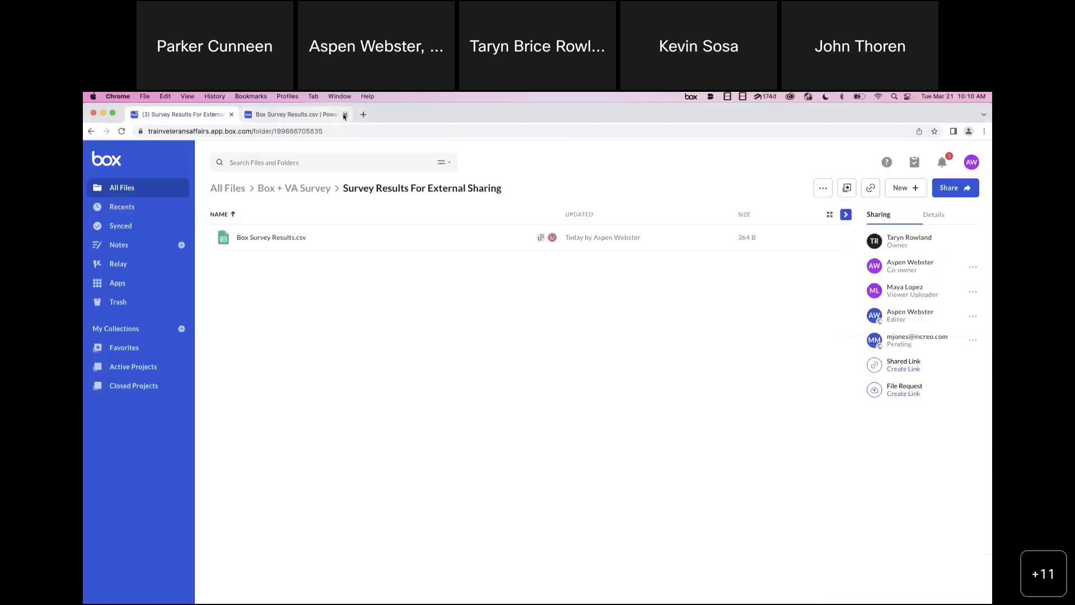
left_click(343, 116)
left_click(91, 131)
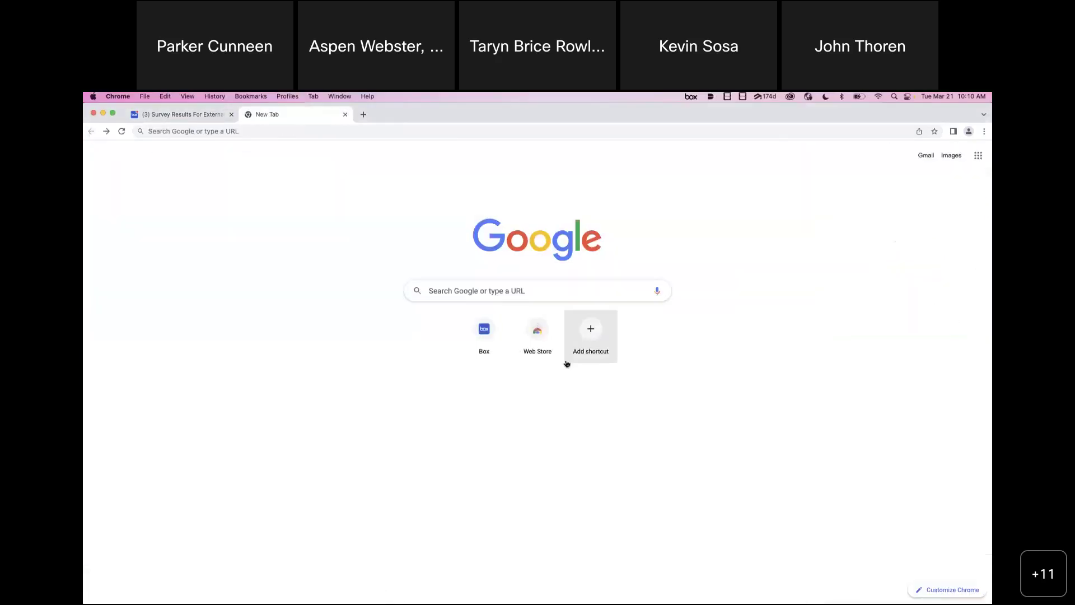
left_click(345, 114)
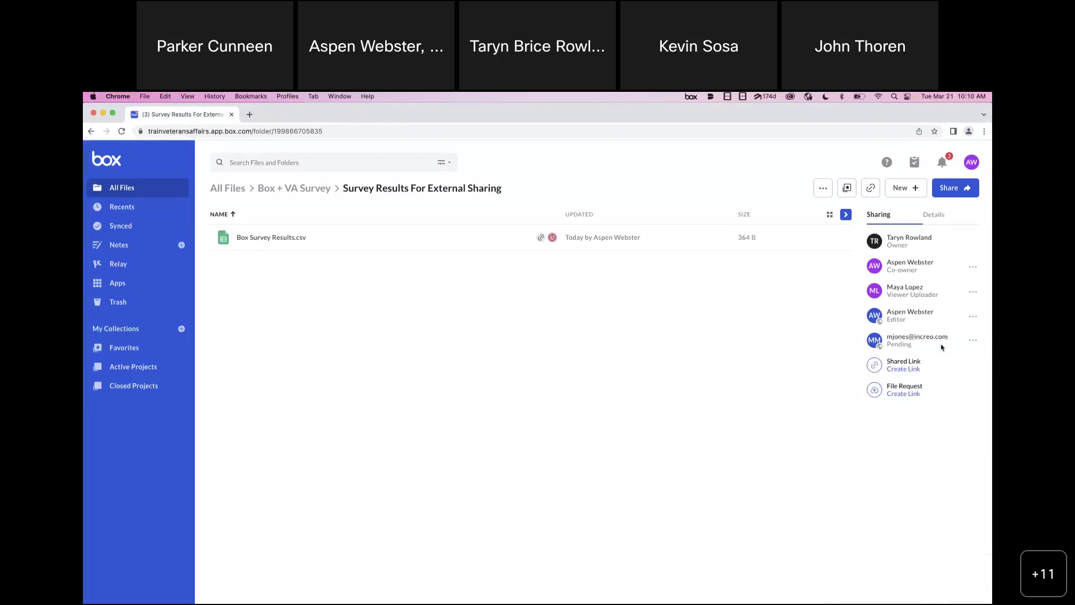
- Check the pending collaborator's options, then open the Box Survey Results.csv preview
left_click(972, 341)
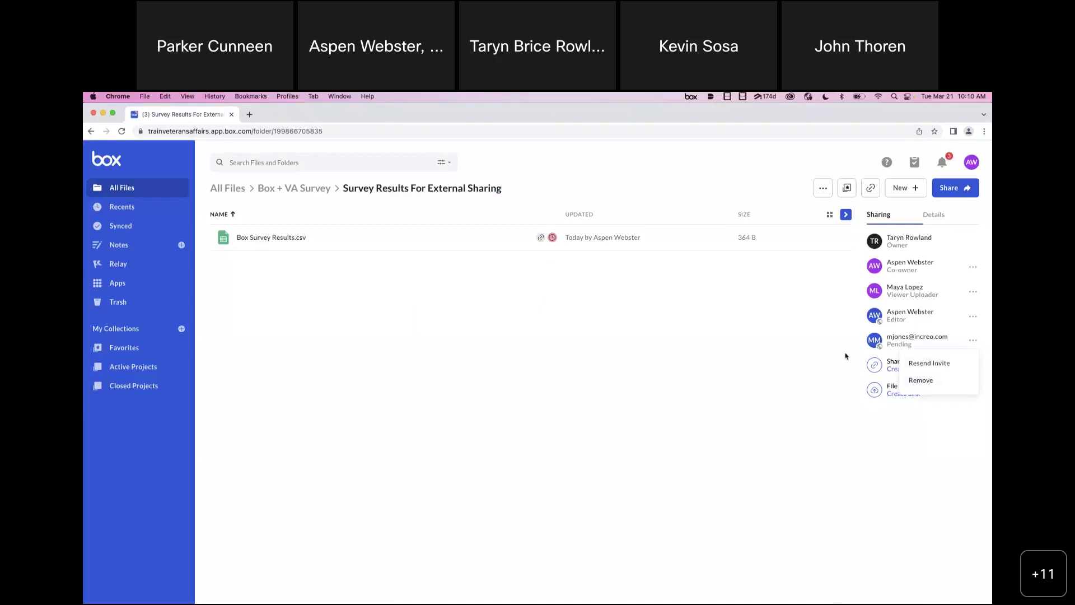
left_click(813, 305)
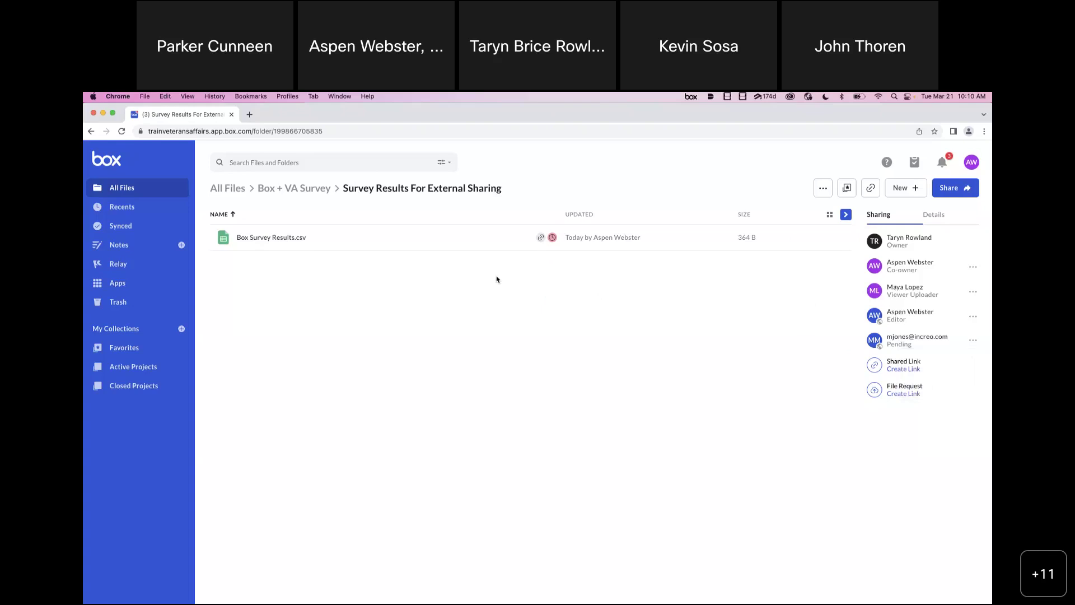
left_click(280, 238)
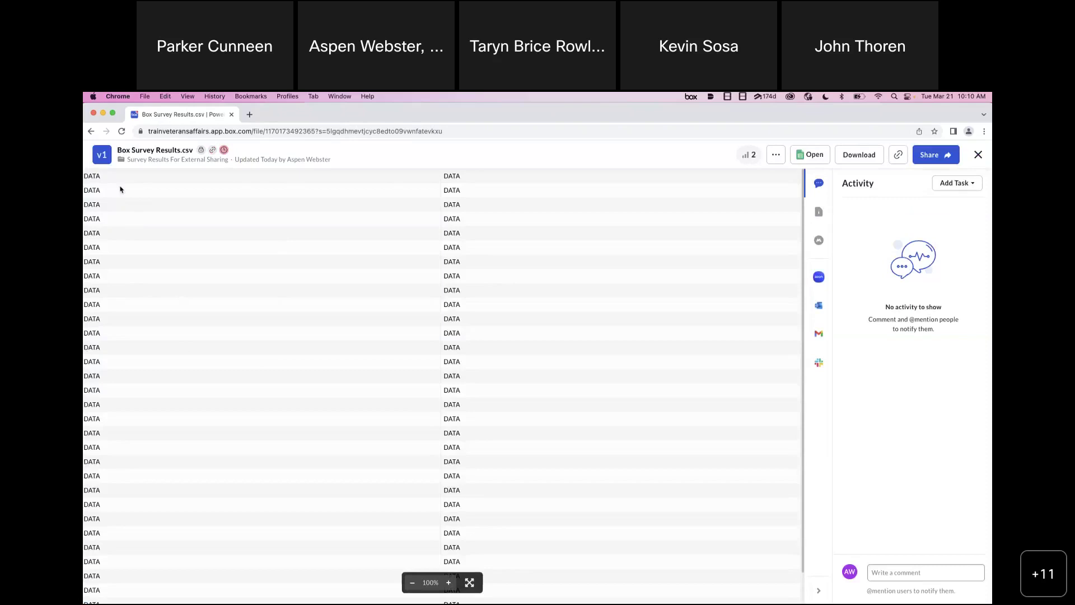
left_click(122, 130)
left_click(902, 569)
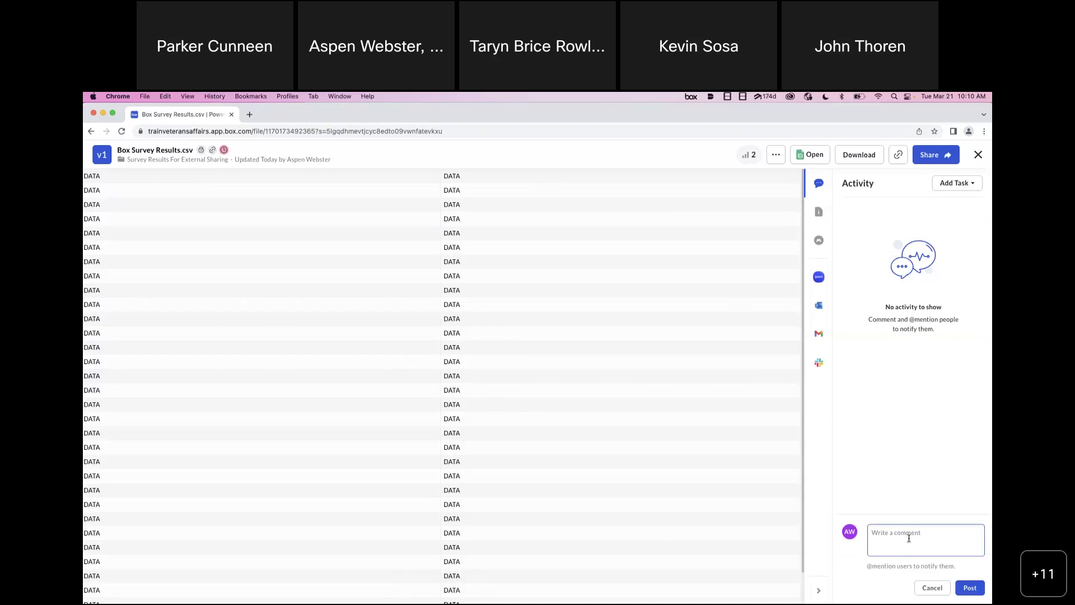
type("@maya")
key("Return")
type("please review the data")
left_click(970, 588)
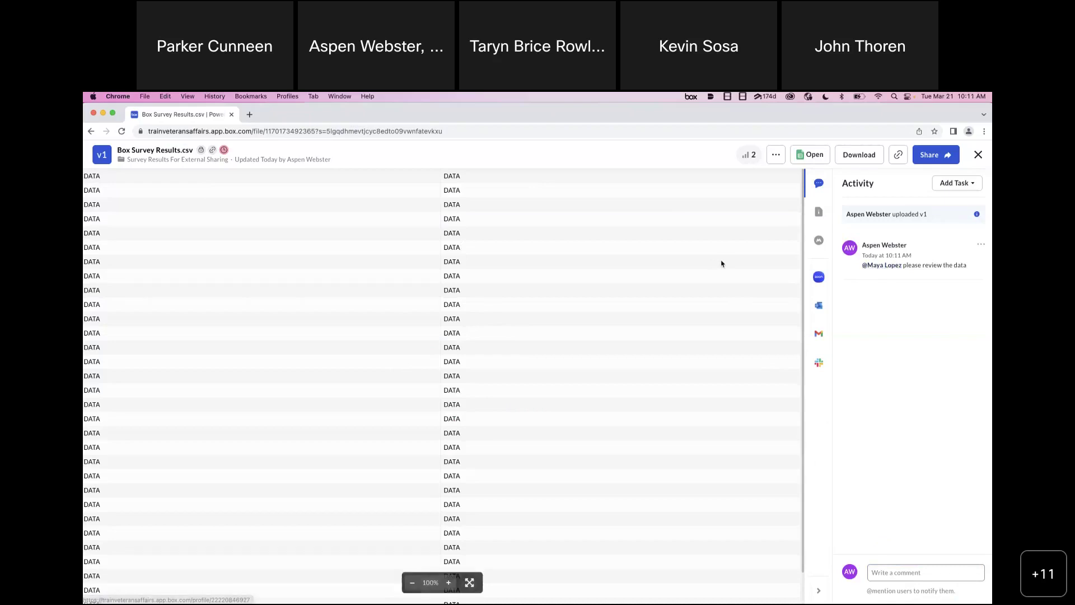
- Start an approval task, abandoning a general task begun by mistake
left_click(915, 576)
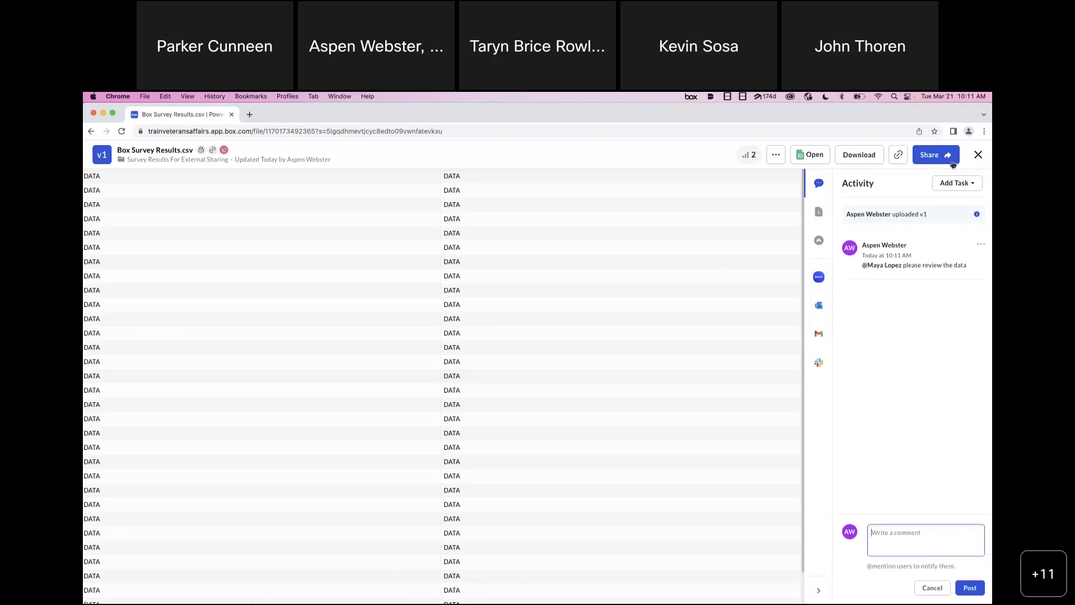
left_click(964, 187)
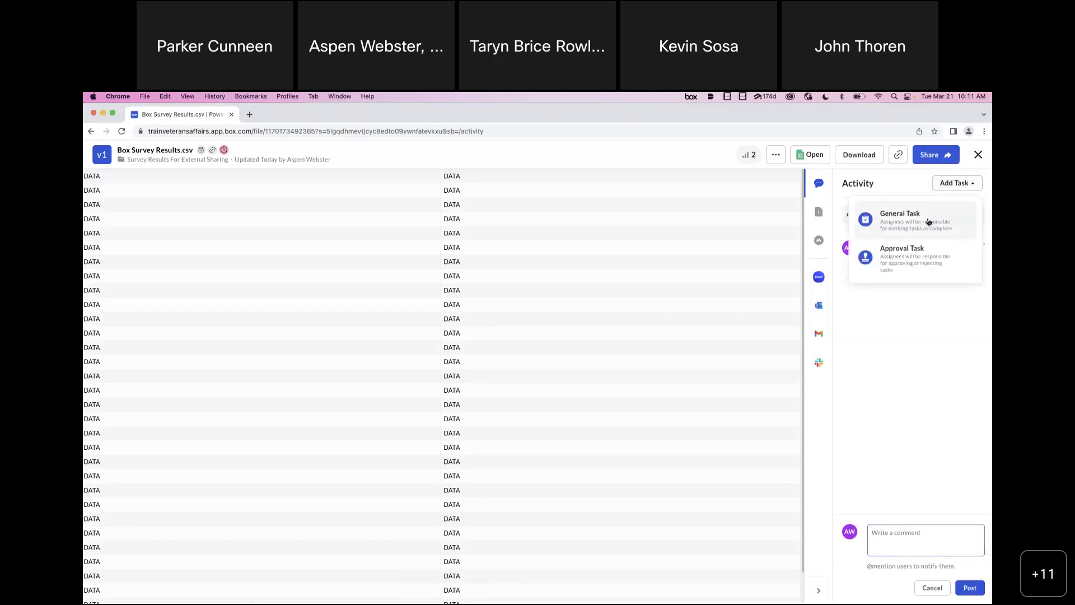
left_click(927, 219)
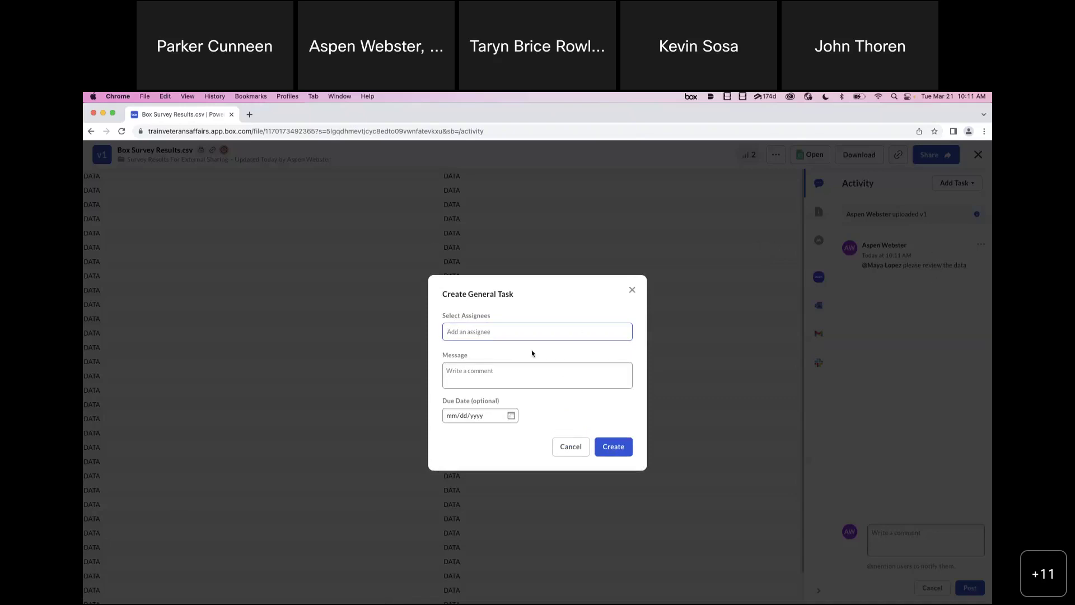
left_click(502, 373)
left_click(633, 290)
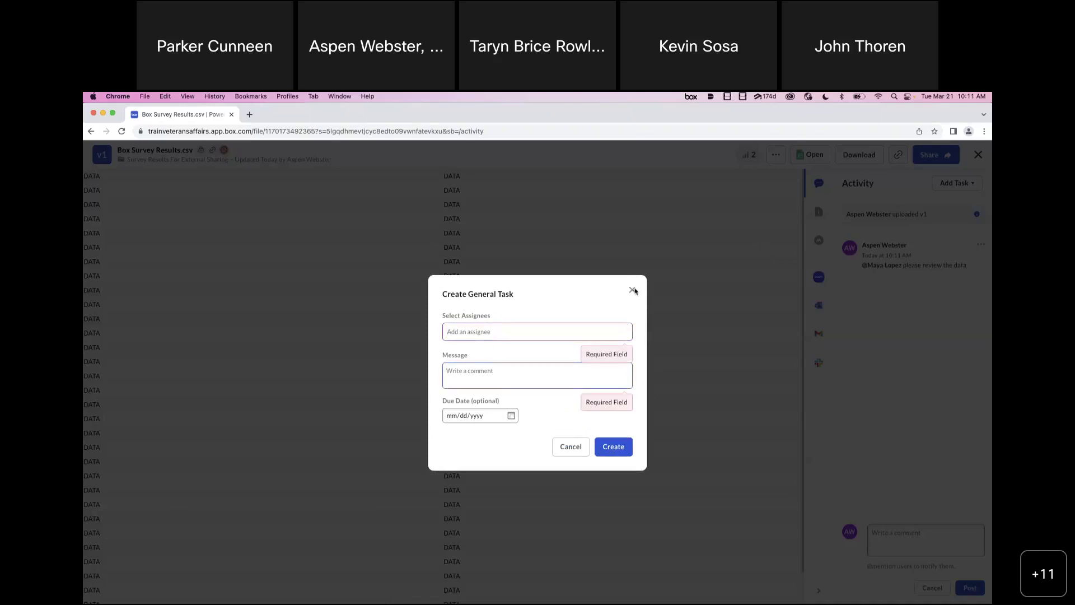
left_click(956, 183)
left_click(902, 265)
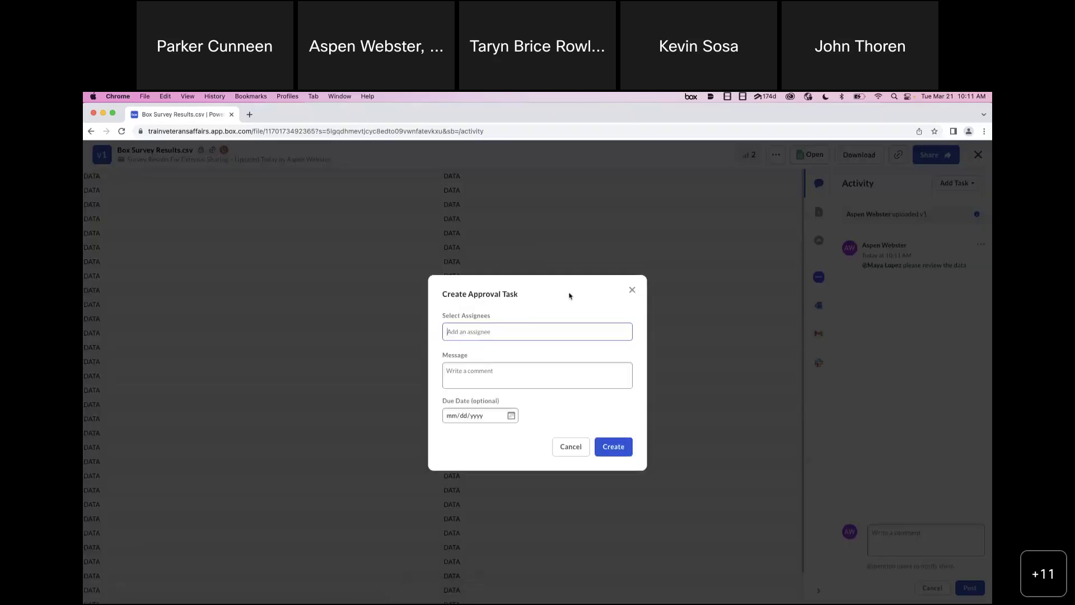
- Assign the approval task to the collaborator with 'Please approve for distribution', due March 24
type("maya")
left_click(466, 356)
left_click(497, 376)
type("Please approve for distribution")
left_click(511, 423)
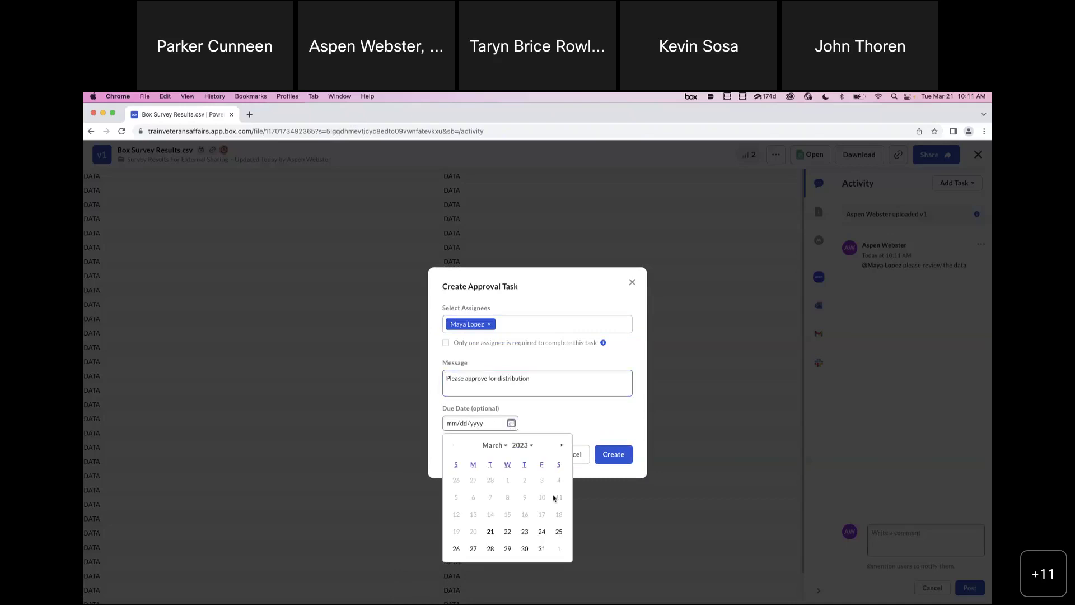
left_click(541, 531)
left_click(615, 454)
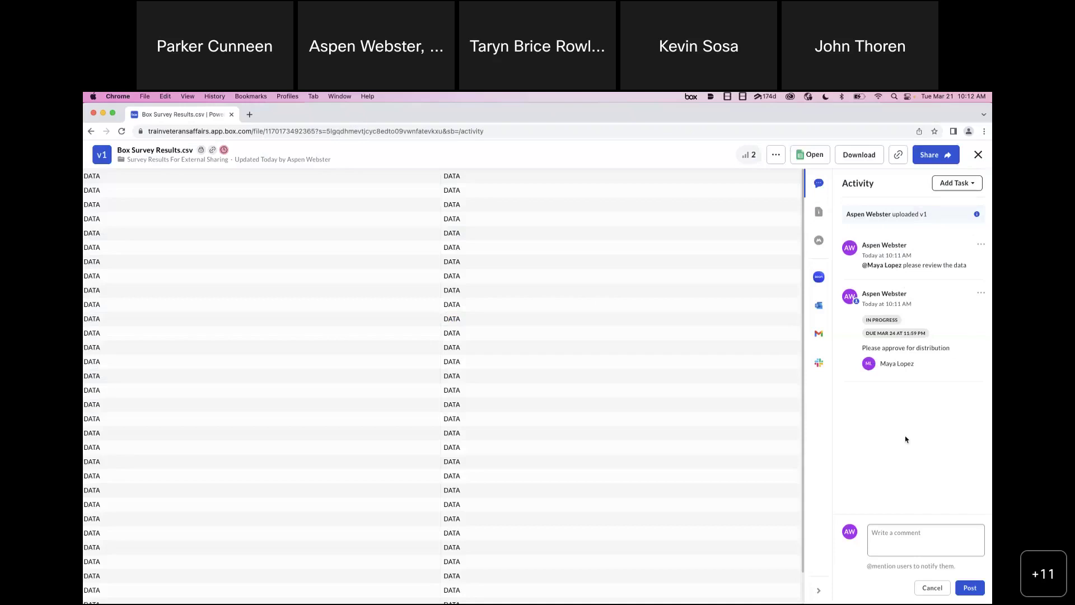
- Go back to the shared folder page, then advance the slide deck toward the Next Steps slide
left_click(911, 529)
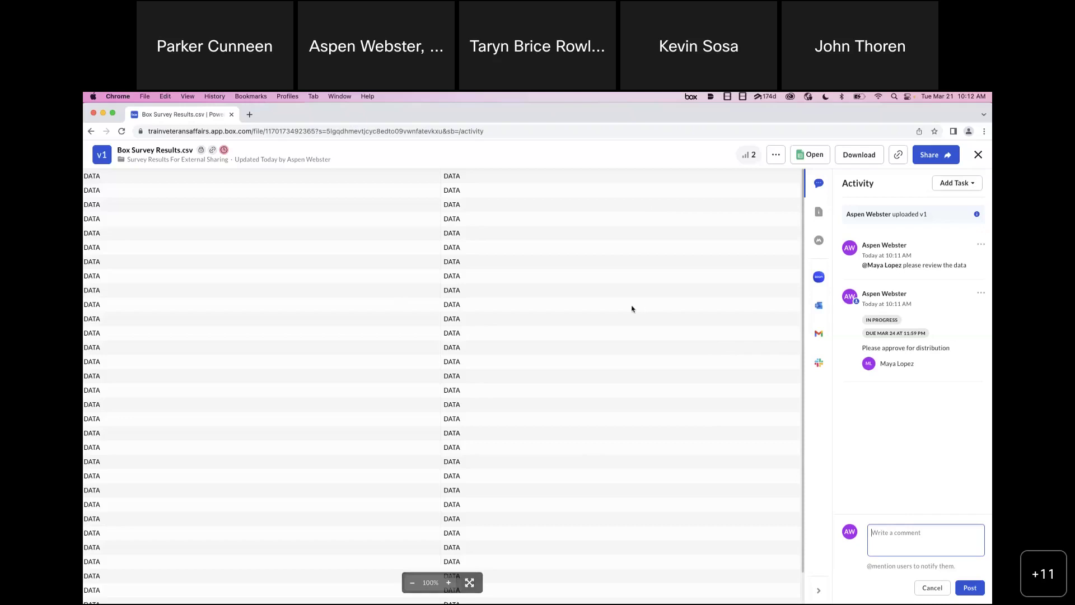
left_click(91, 131)
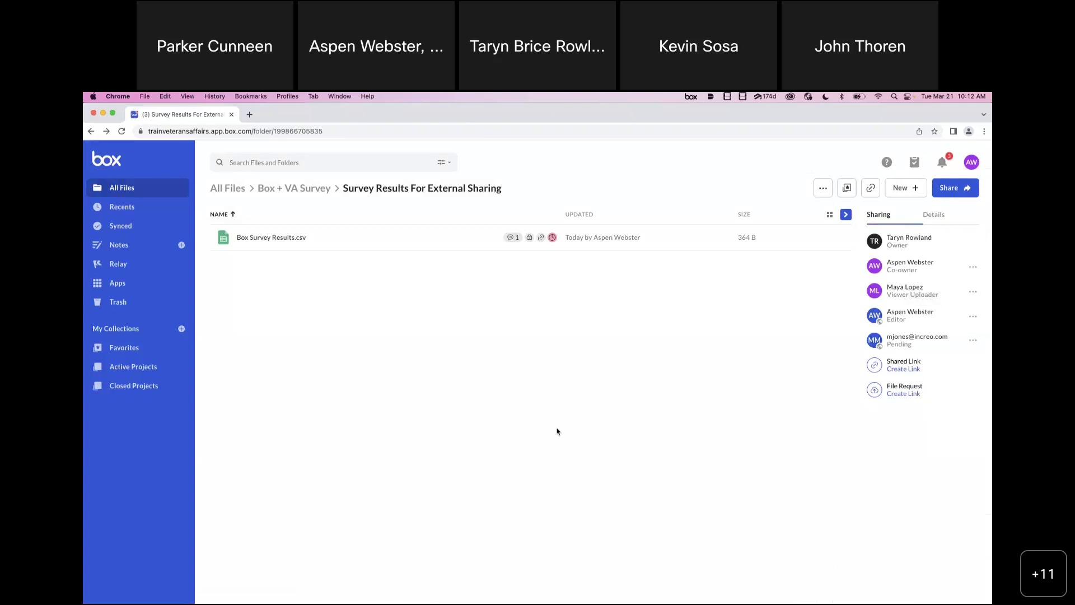
key("super+Tab")
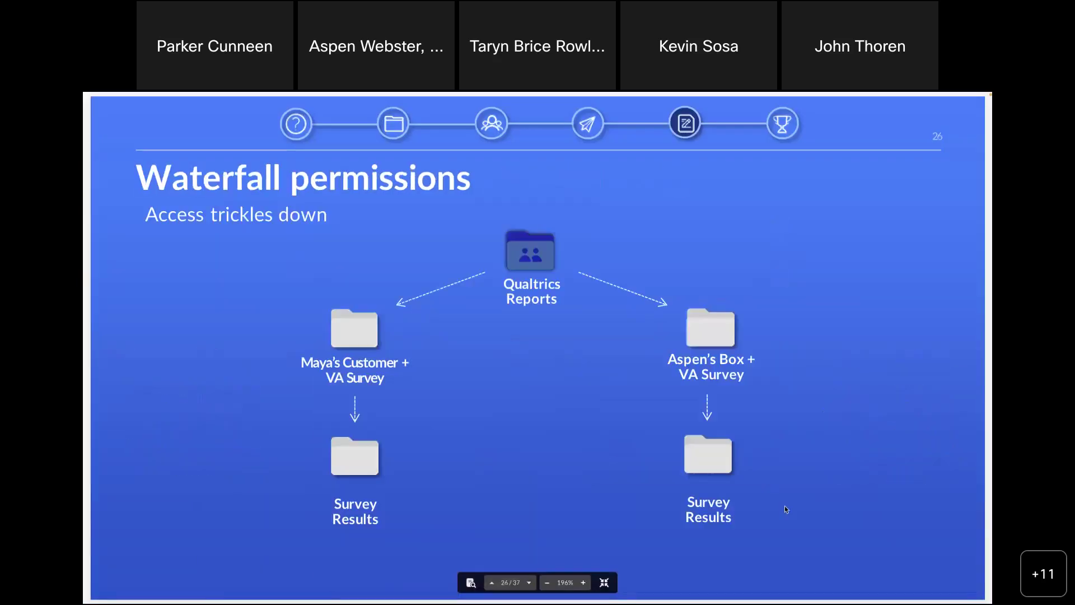
key("Right")
key("Right")
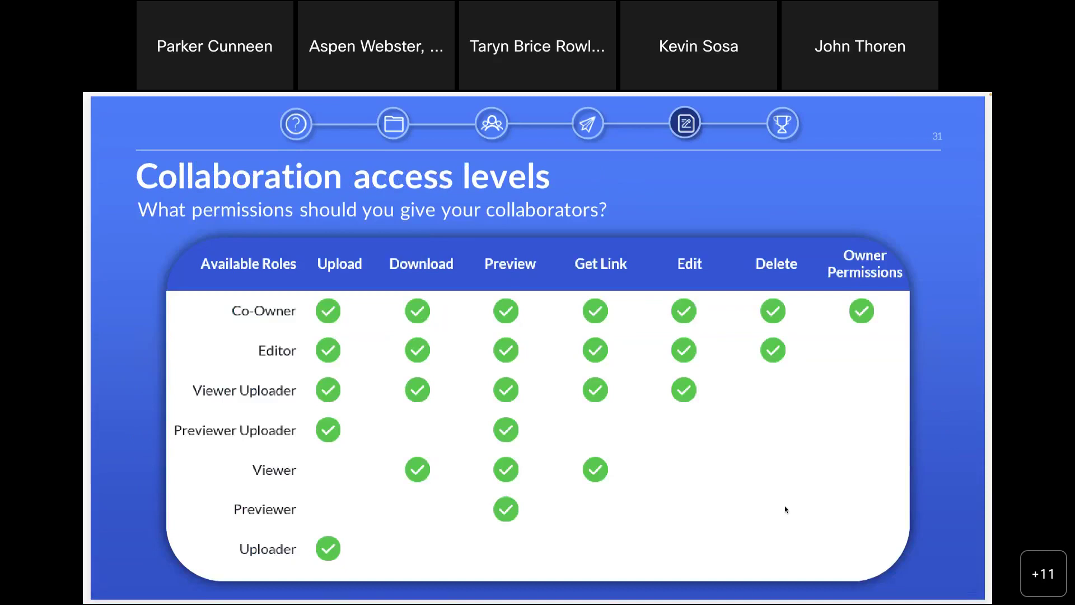